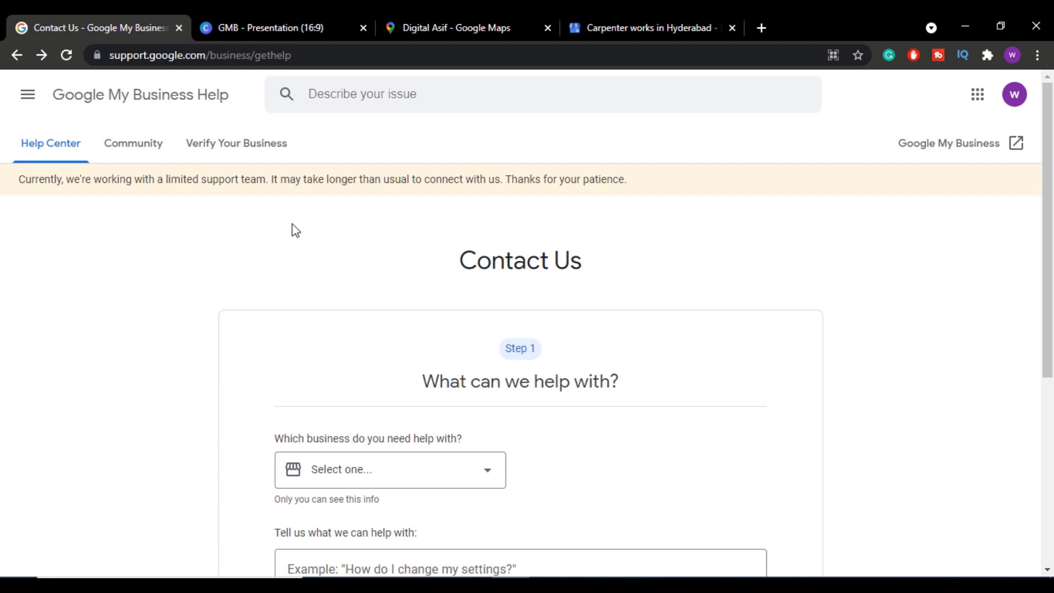
pyautogui.click(335, 55)
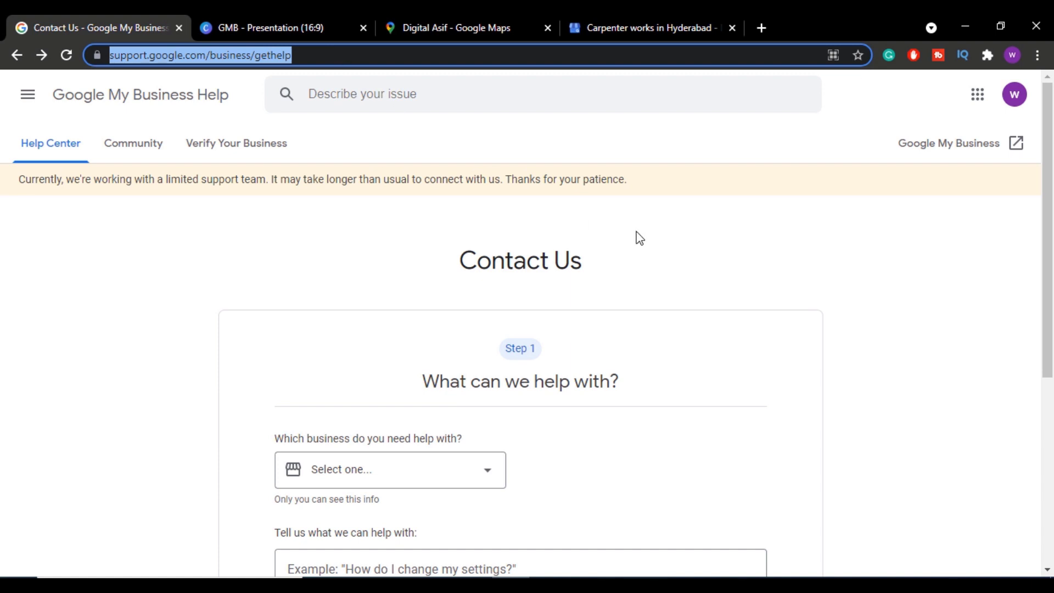
pyautogui.click(675, 239)
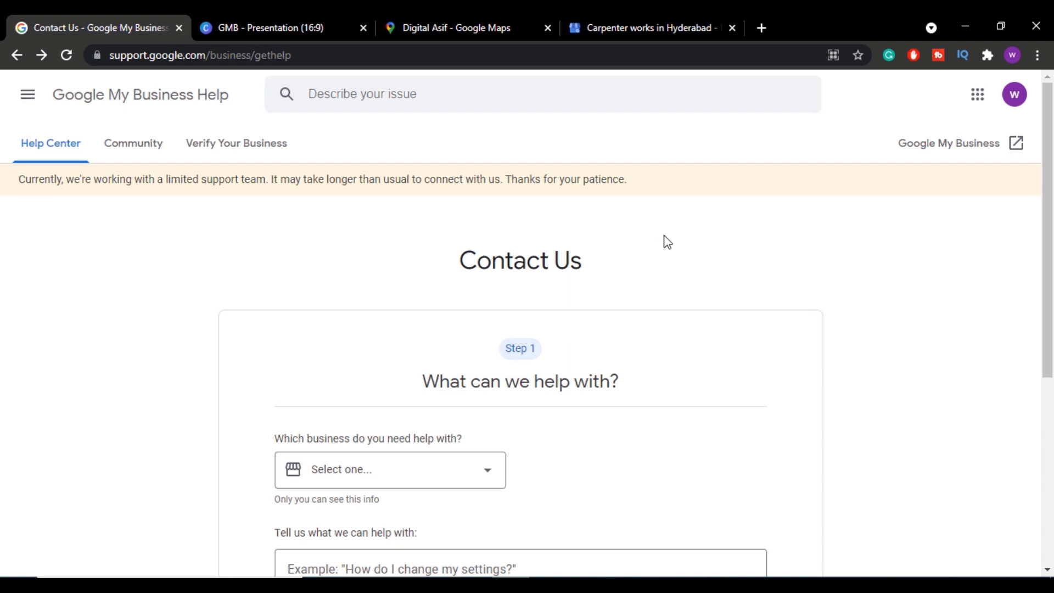
# Step: Choose Carpenter works in Hyderabad as the business that needs help
pyautogui.scroll(-1, 667, 241)
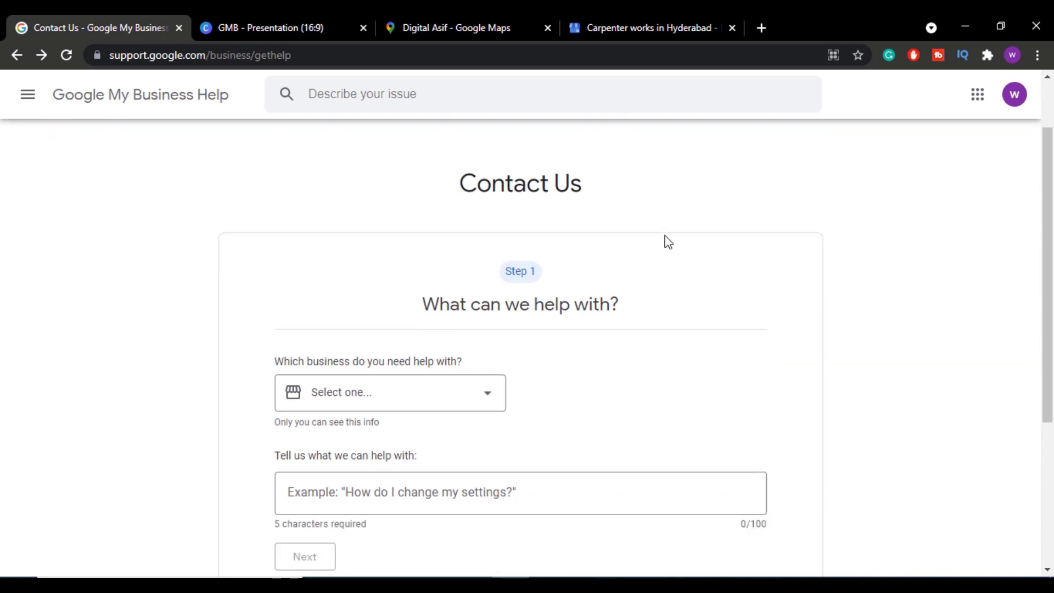
pyautogui.scroll(-1, 668, 241)
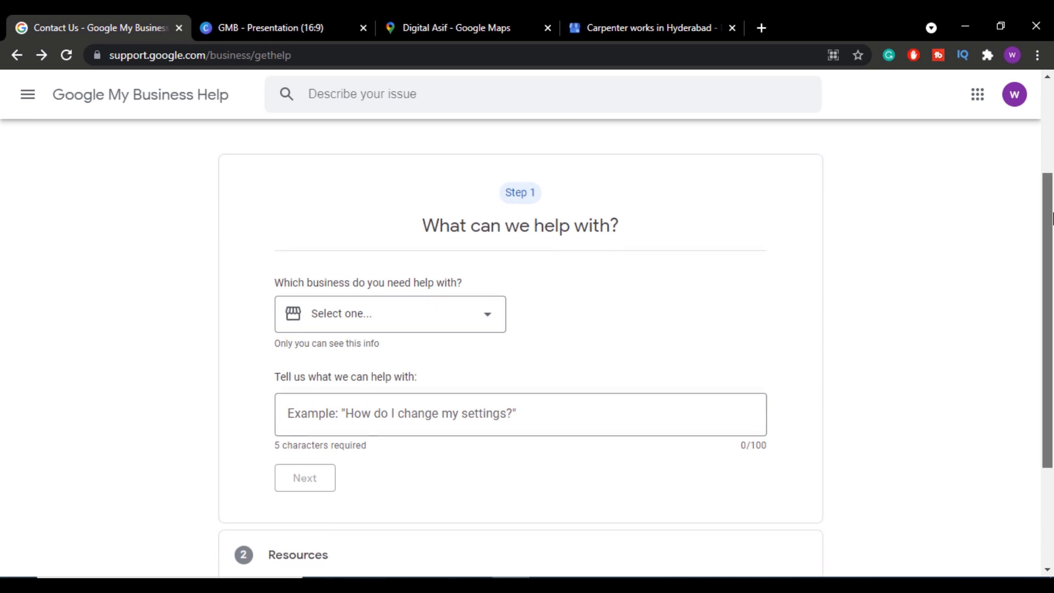
pyautogui.scroll(-1, 1052, 218)
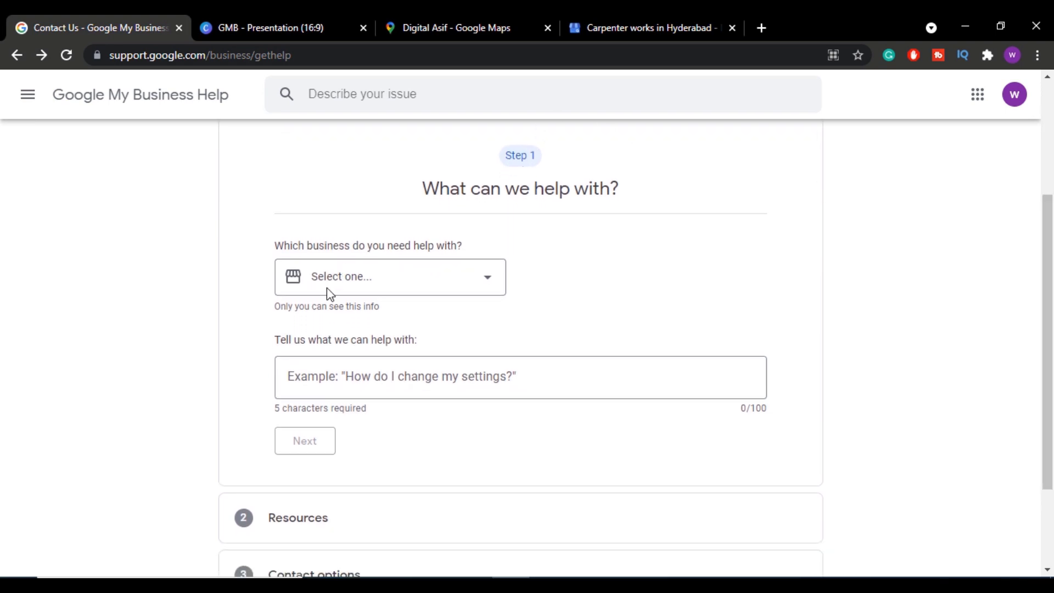
pyautogui.click(430, 289)
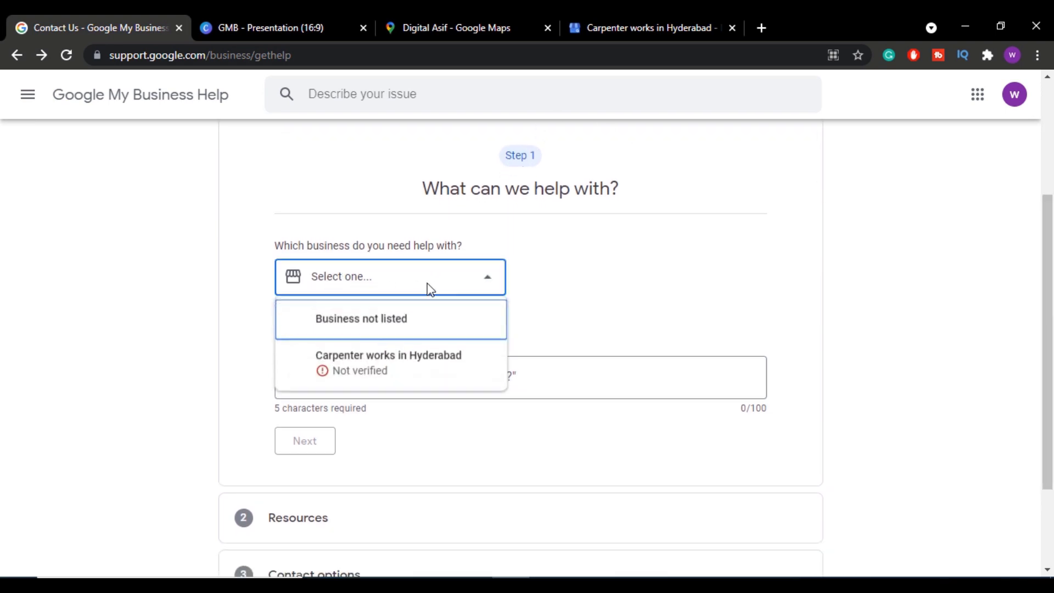
pyautogui.click(397, 374)
# Step: Describe the issue as "postcard" and submit it to get the matching issue descriptions
pyautogui.scroll(-3, 626, 275)
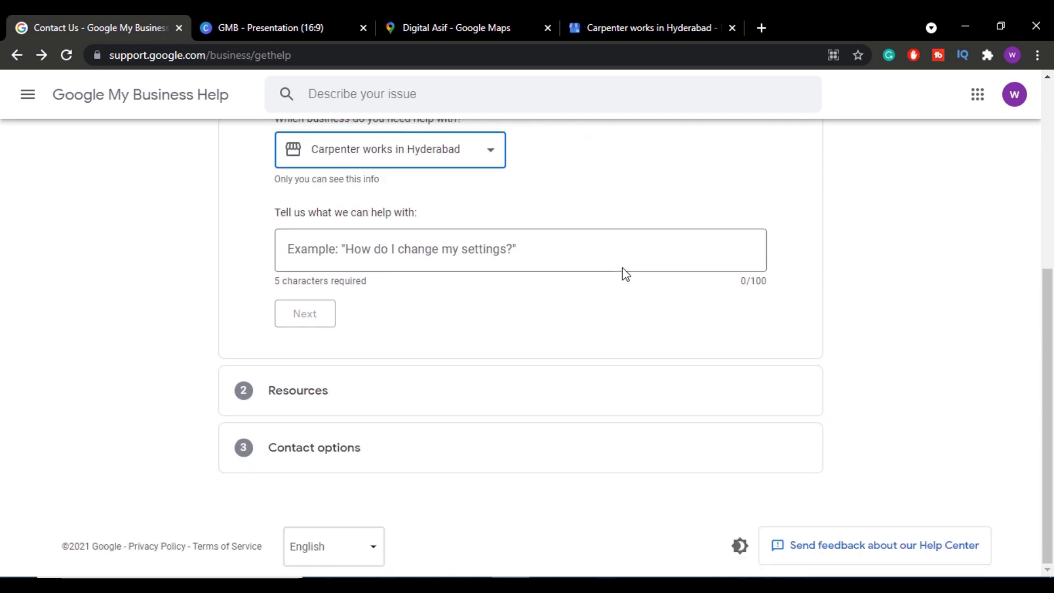
pyautogui.click(586, 260)
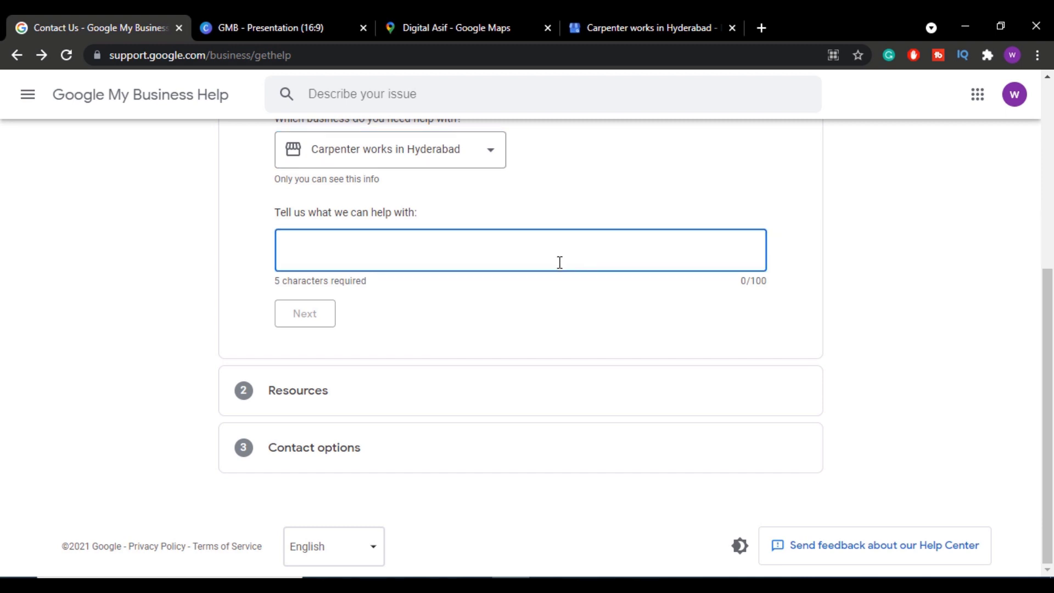
pyautogui.write('postcard')
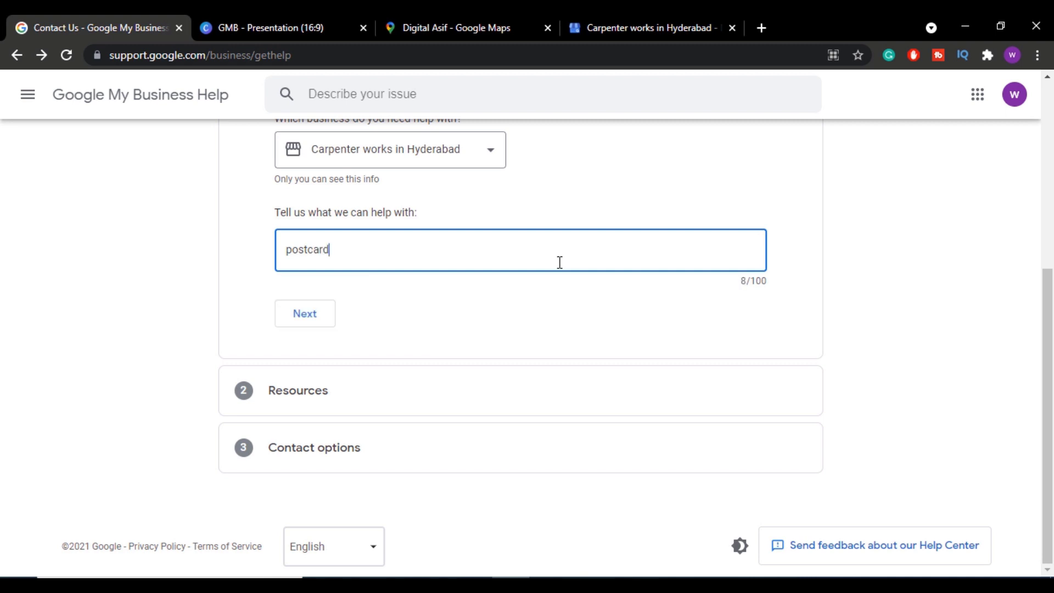
pyautogui.click(324, 325)
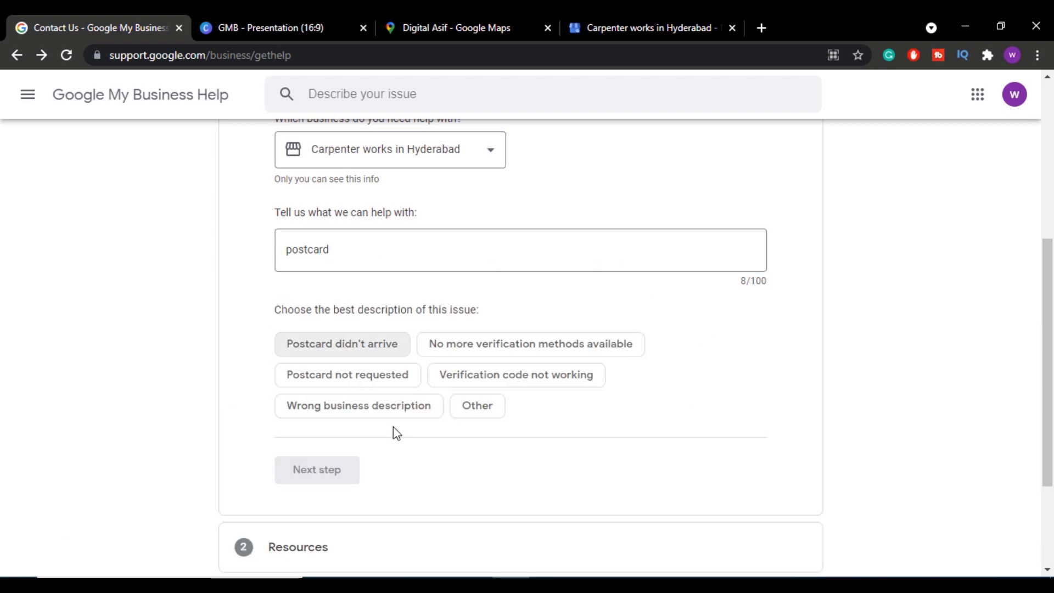
# Step: Pick "Postcard didn't arrive" as the best description of the issue and continue to the resources
pyautogui.scroll(-1, 689, 322)
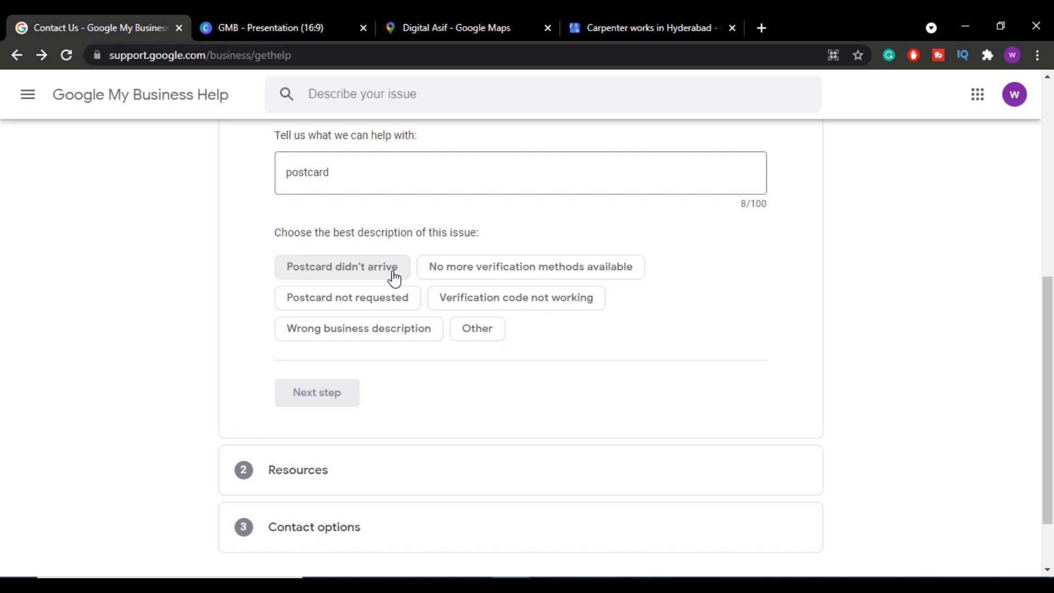
pyautogui.click(327, 270)
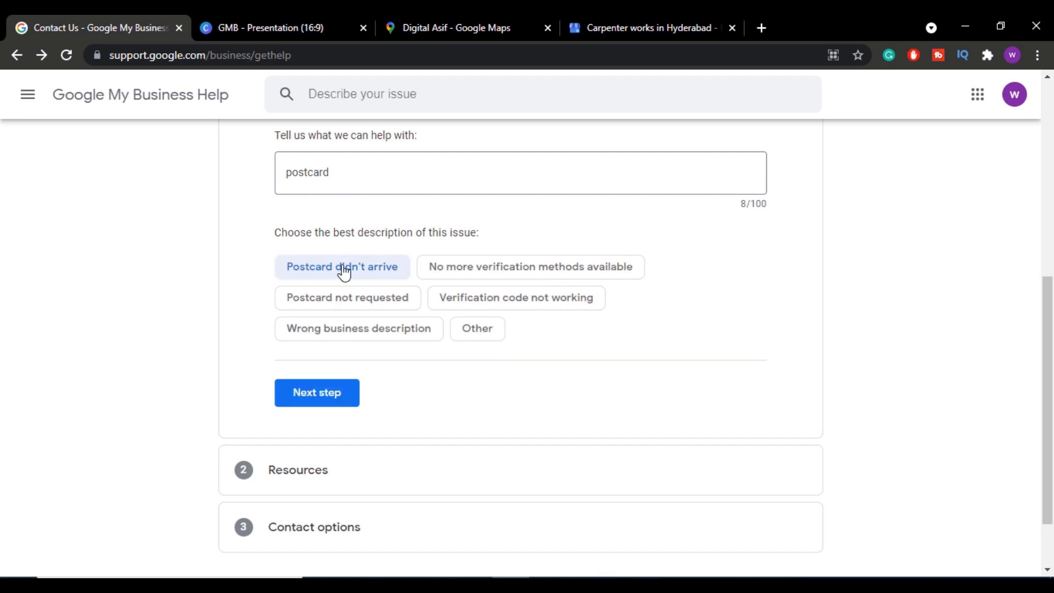
pyautogui.scroll(-3, 357, 274)
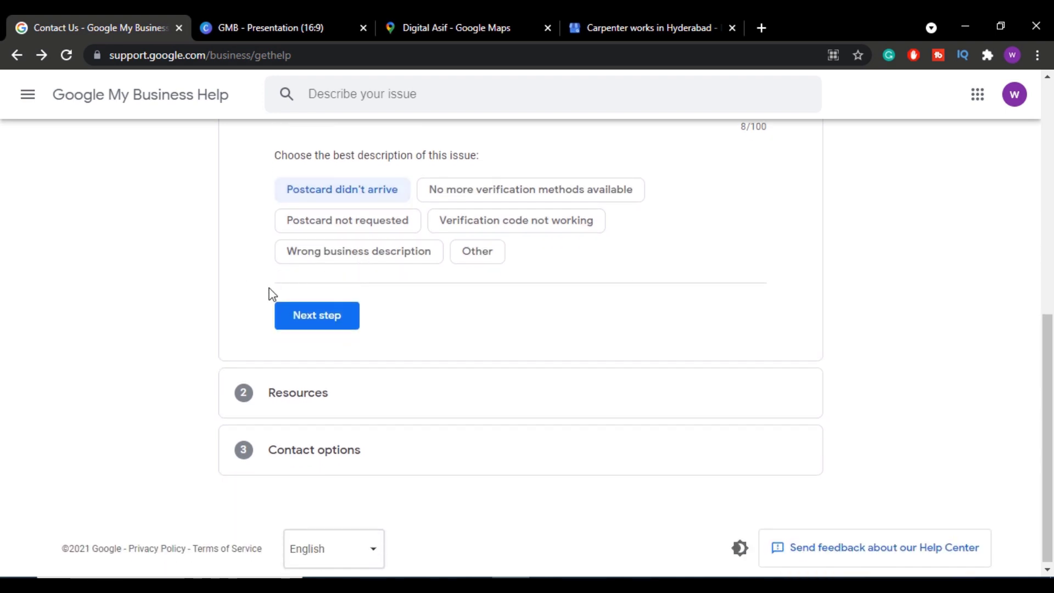
pyautogui.click(338, 324)
# Step: Look through the suggested resources, continue to the contact options and choose Email
pyautogui.scroll(2, 332, 252)
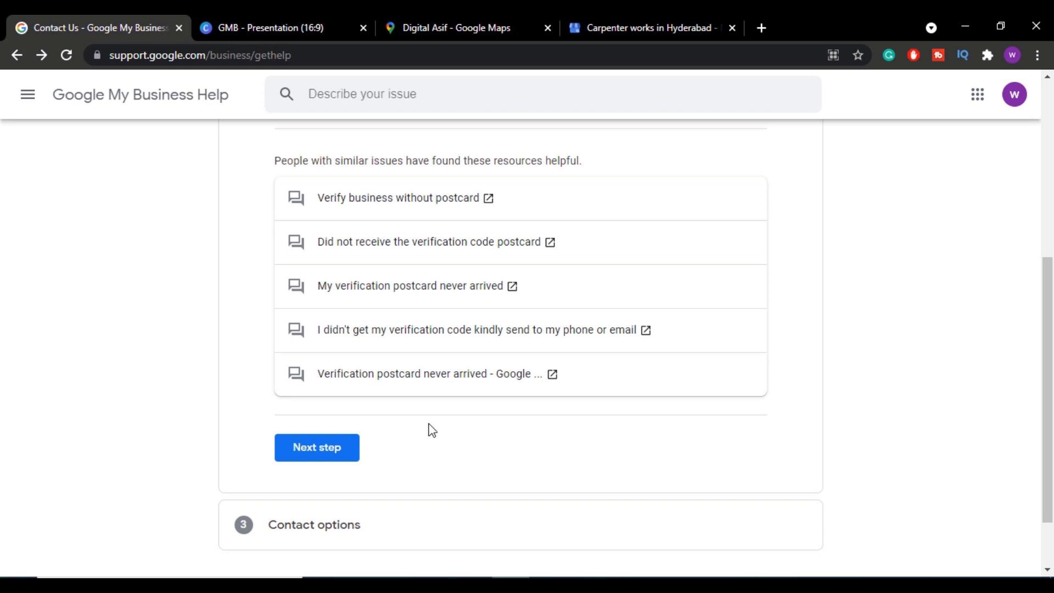
pyautogui.scroll(-2, 432, 431)
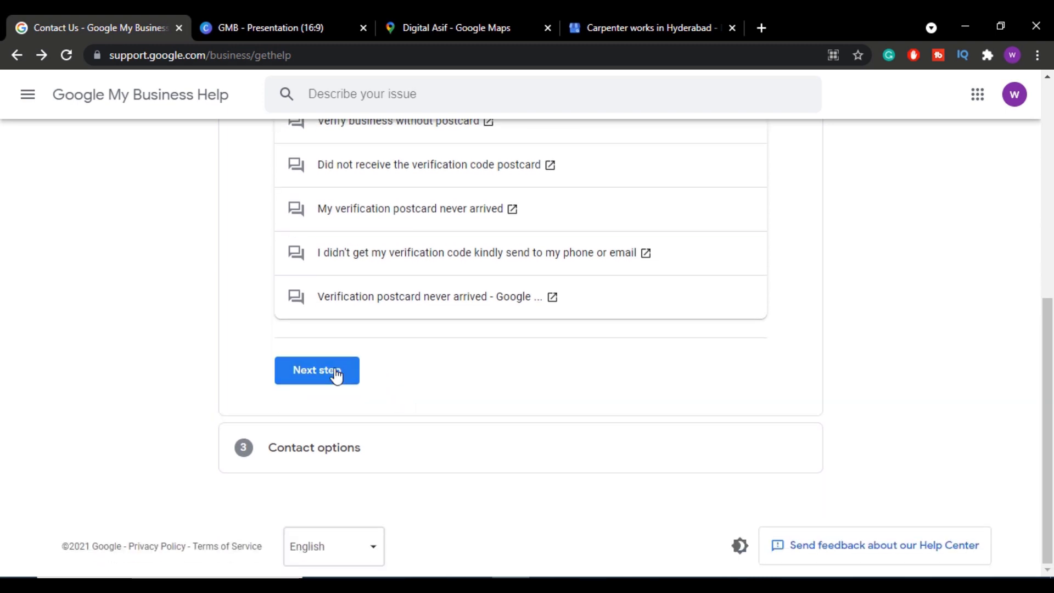
pyautogui.scroll(3, 334, 377)
pyautogui.scroll(-3, 329, 387)
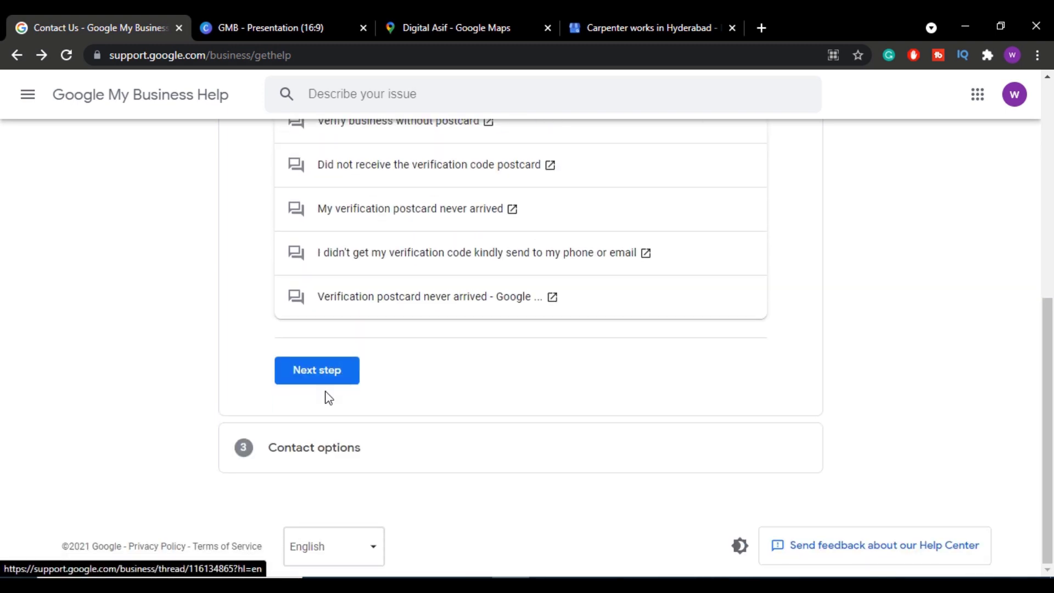
pyautogui.click(326, 390)
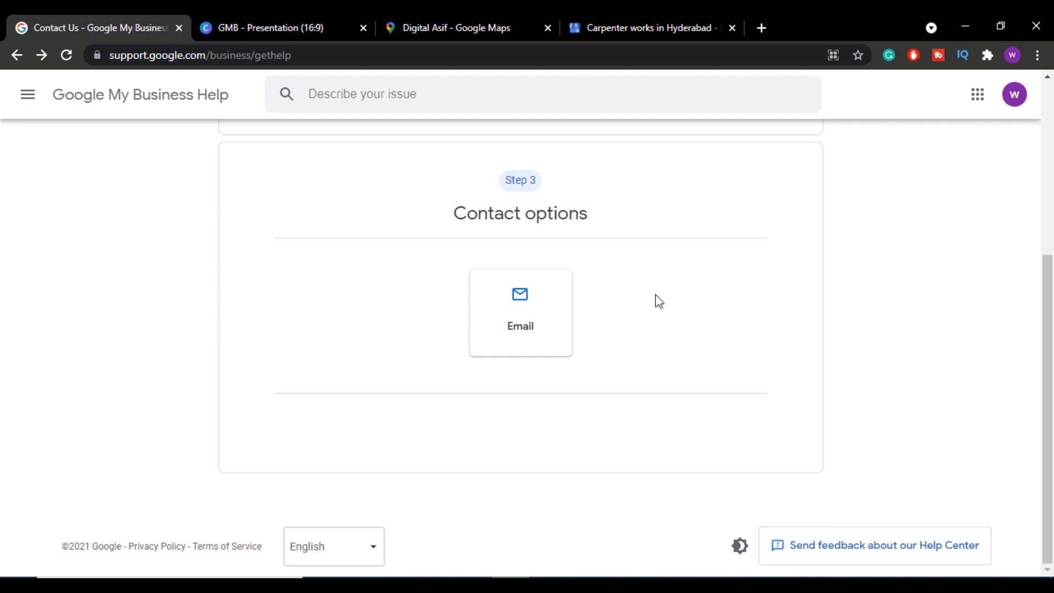
pyautogui.click(517, 309)
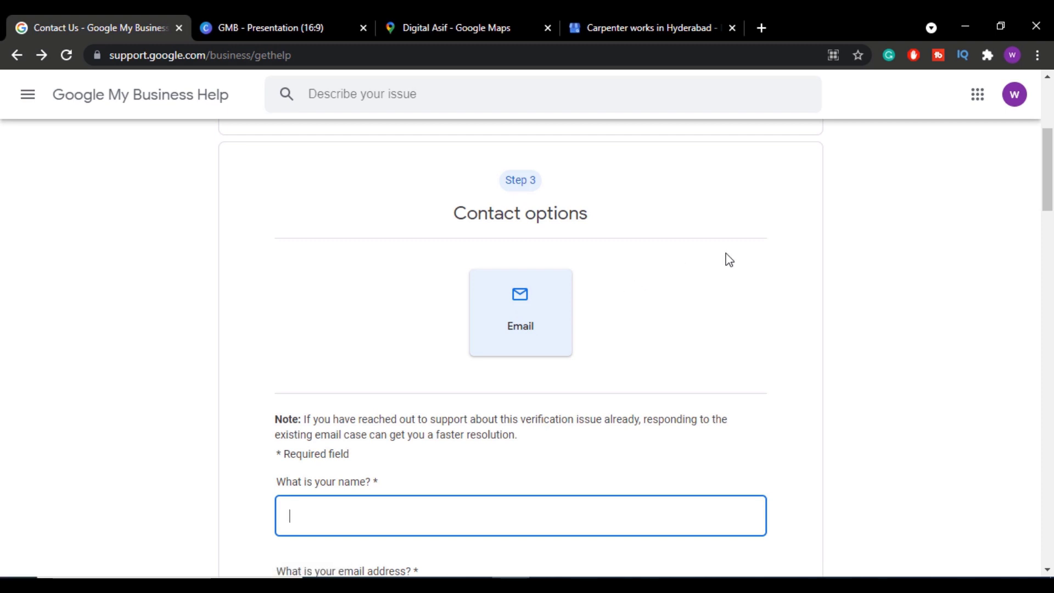
# Step: Examine the name, email address, business name and business address fields of the email contact form
pyautogui.moveTo(1050, 183); pyautogui.dragTo(1050, 236)
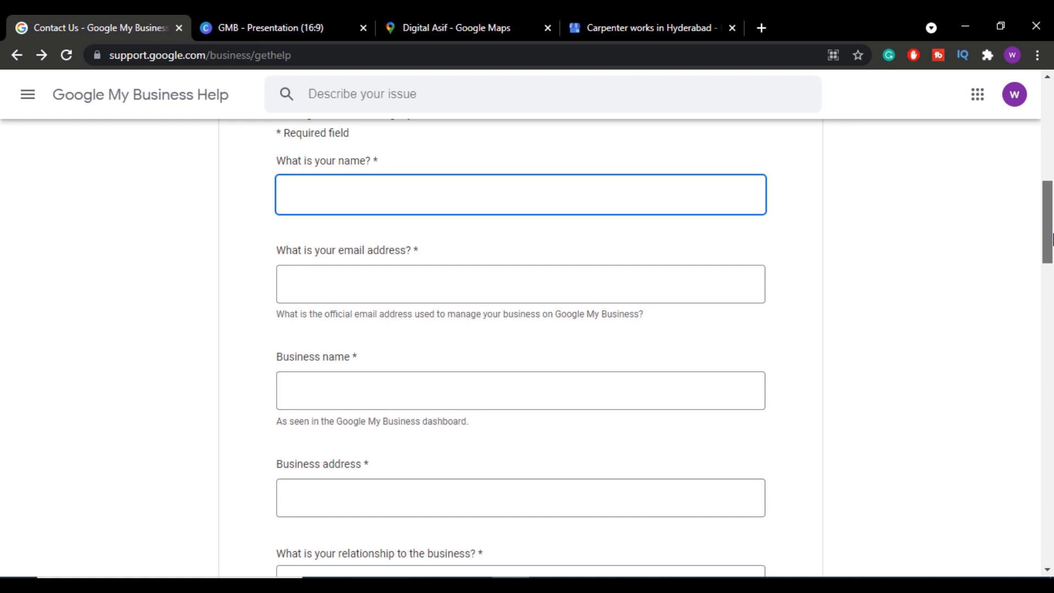
pyautogui.moveTo(1051, 245); pyautogui.dragTo(1052, 207)
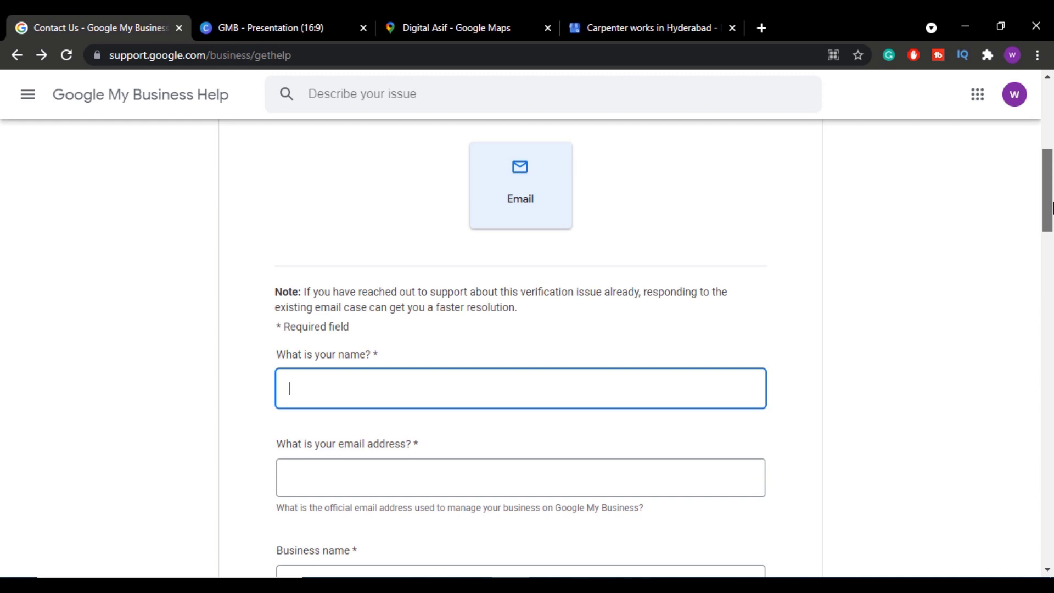
pyautogui.moveTo(1051, 207); pyautogui.dragTo(1052, 222)
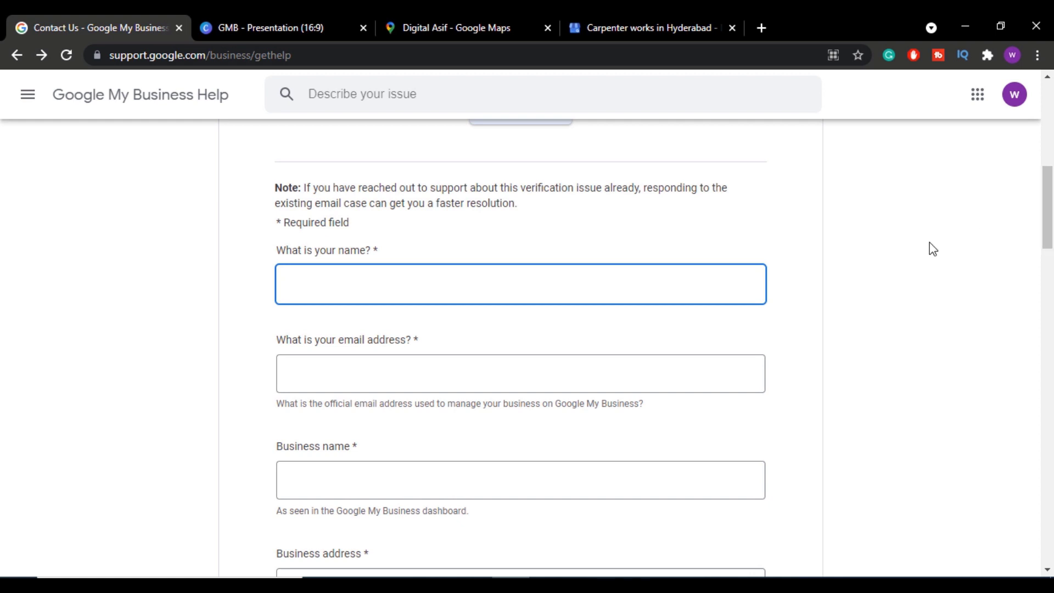
pyautogui.scroll(-1, 824, 239)
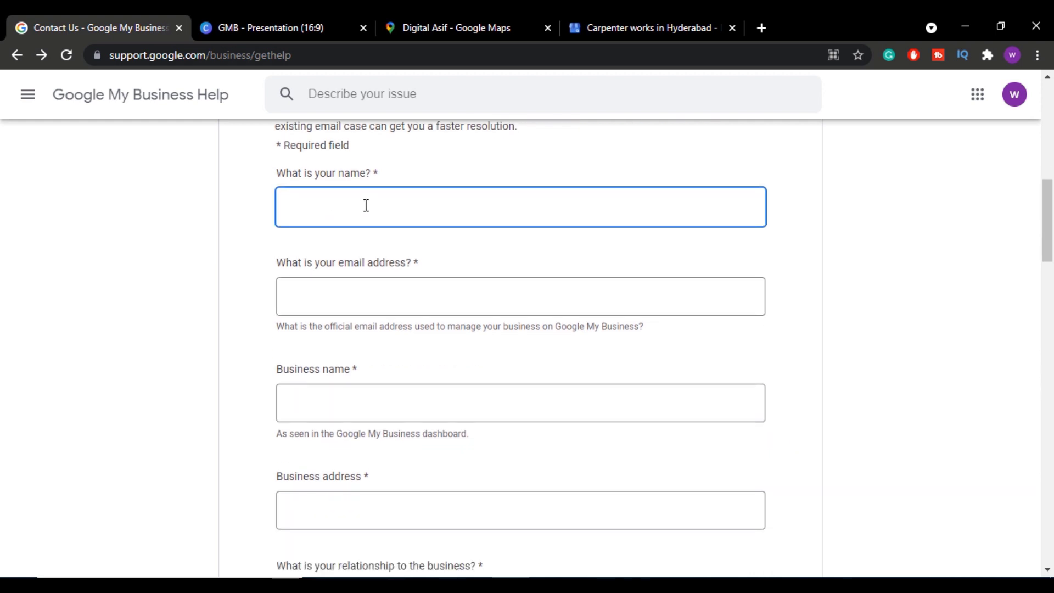
pyautogui.scroll(-1, 791, 205)
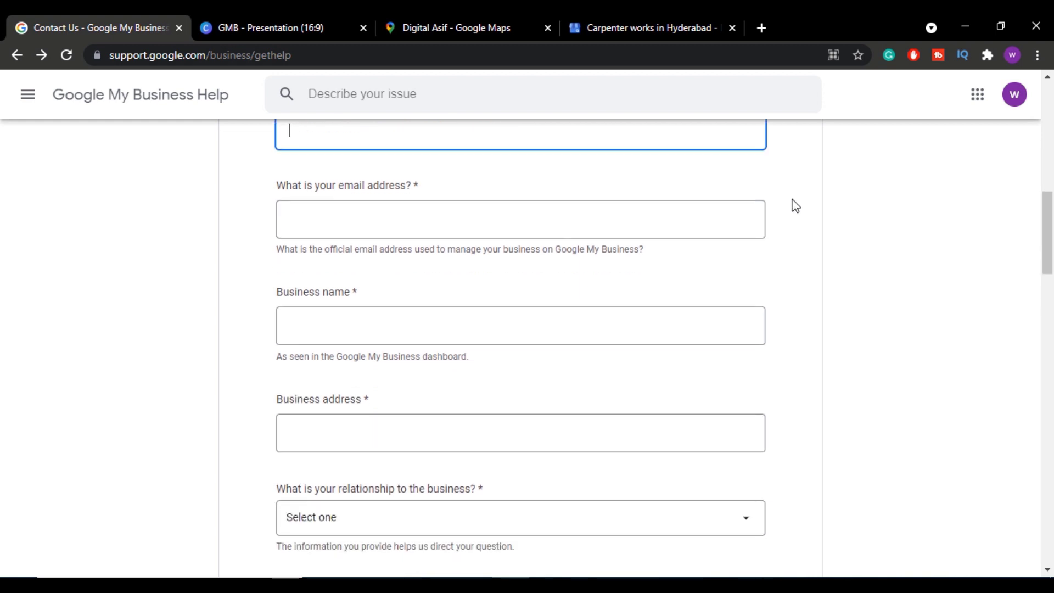
pyautogui.moveTo(277, 185); pyautogui.dragTo(444, 189)
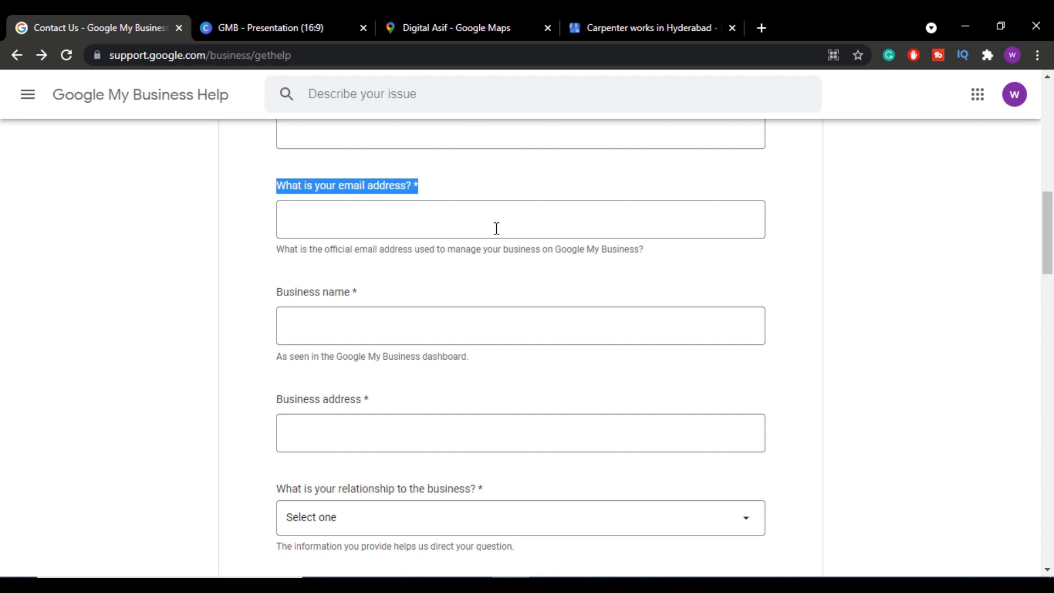
pyautogui.scroll(-1, 496, 228)
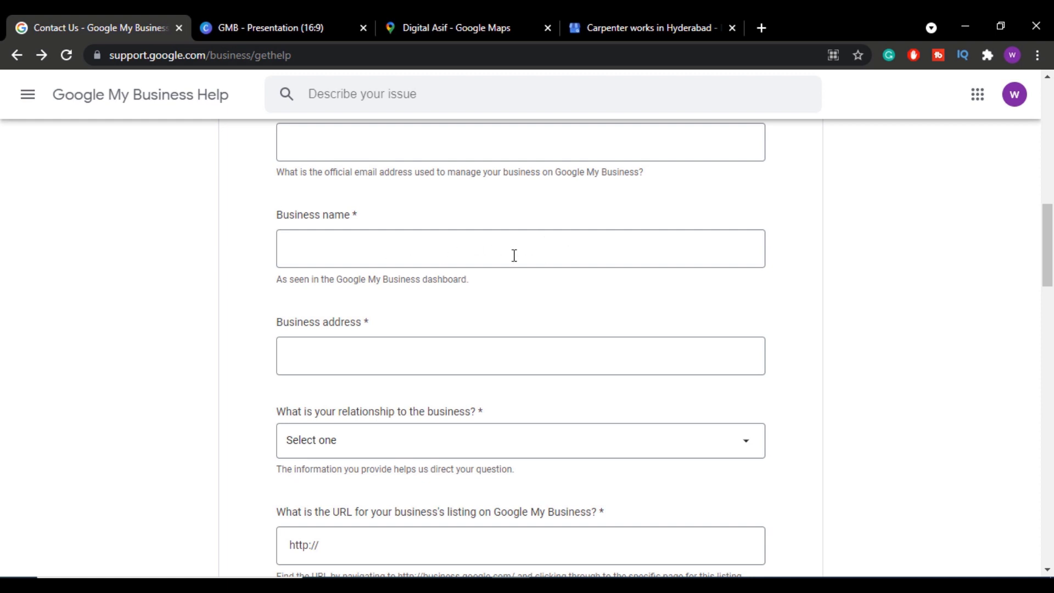
# Step: Look up the business name on the Digital Asif listing in Google Maps, then return to the contact form
pyautogui.click(496, 19)
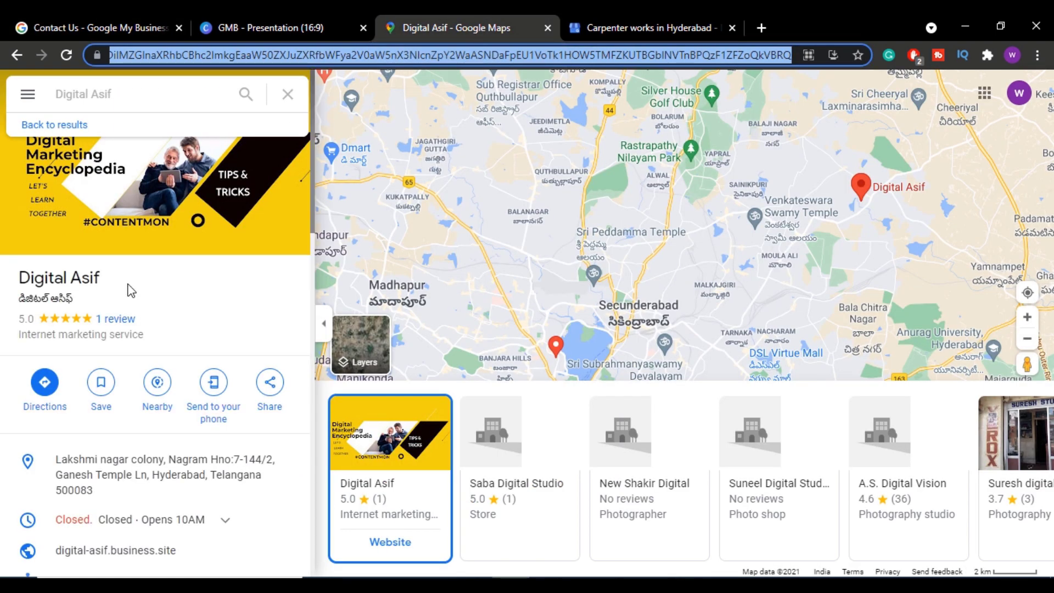
pyautogui.click(21, 275)
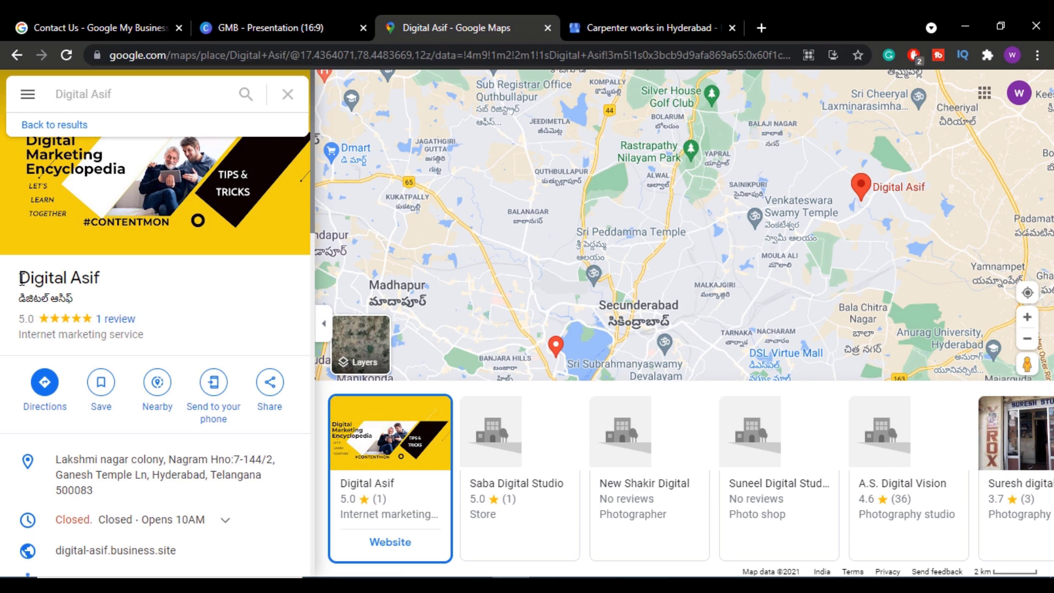
pyautogui.moveTo(20, 278); pyautogui.dragTo(198, 277)
pyautogui.click(122, 28)
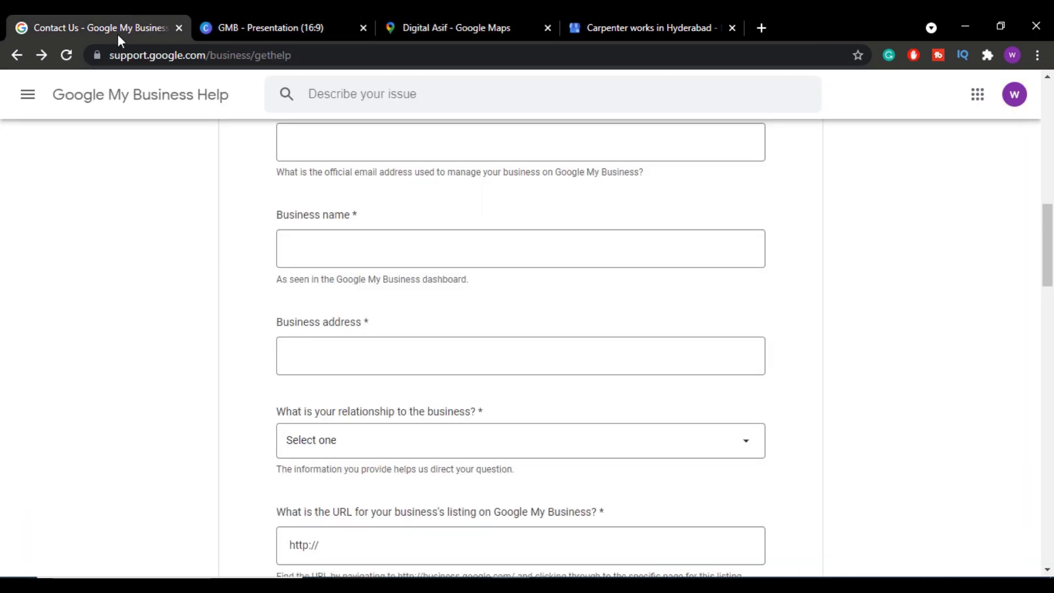
# Step: Check the business address on the same Google Maps listing and return to the contact form
pyautogui.scroll(-2, 271, 296)
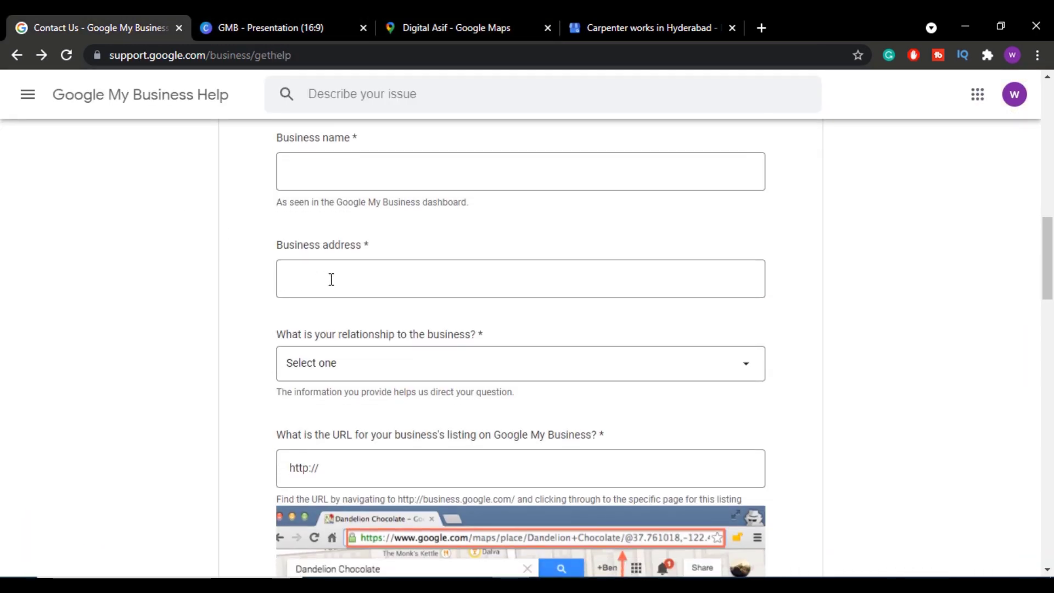
pyautogui.click(459, 22)
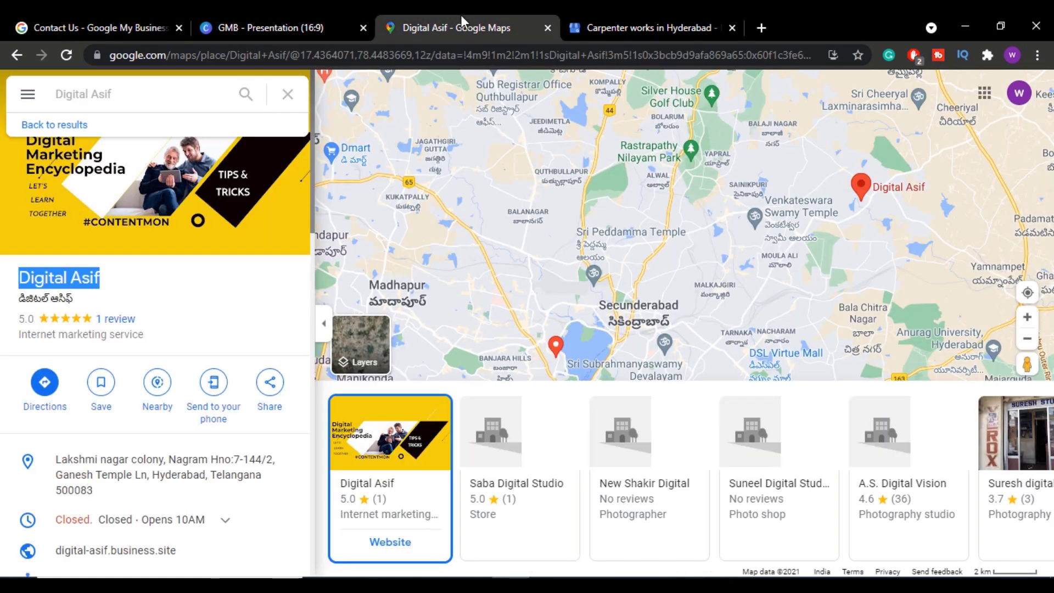
pyautogui.scroll(-2, 214, 307)
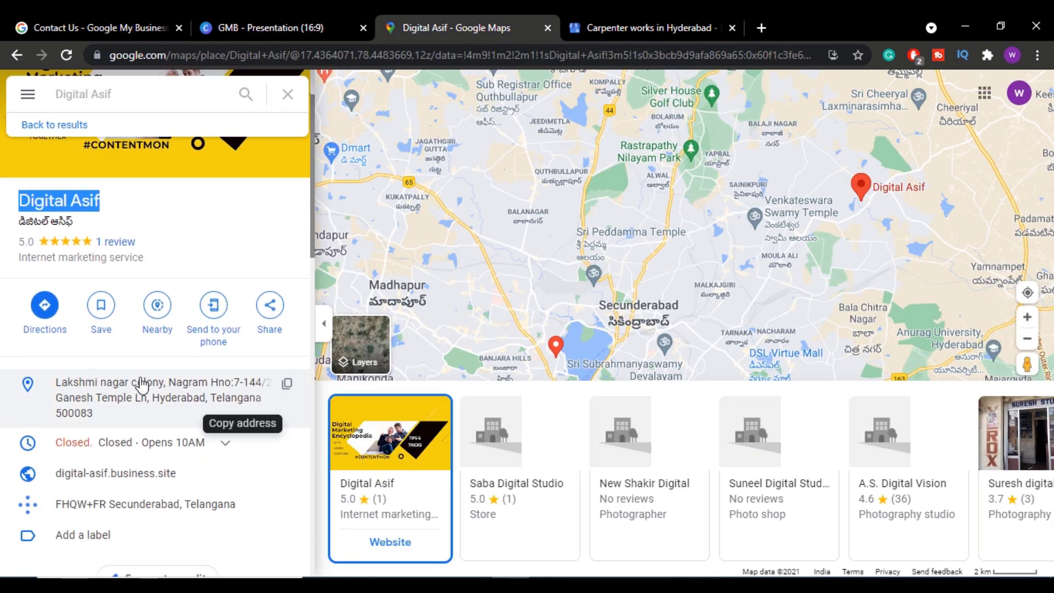
pyautogui.click(87, 15)
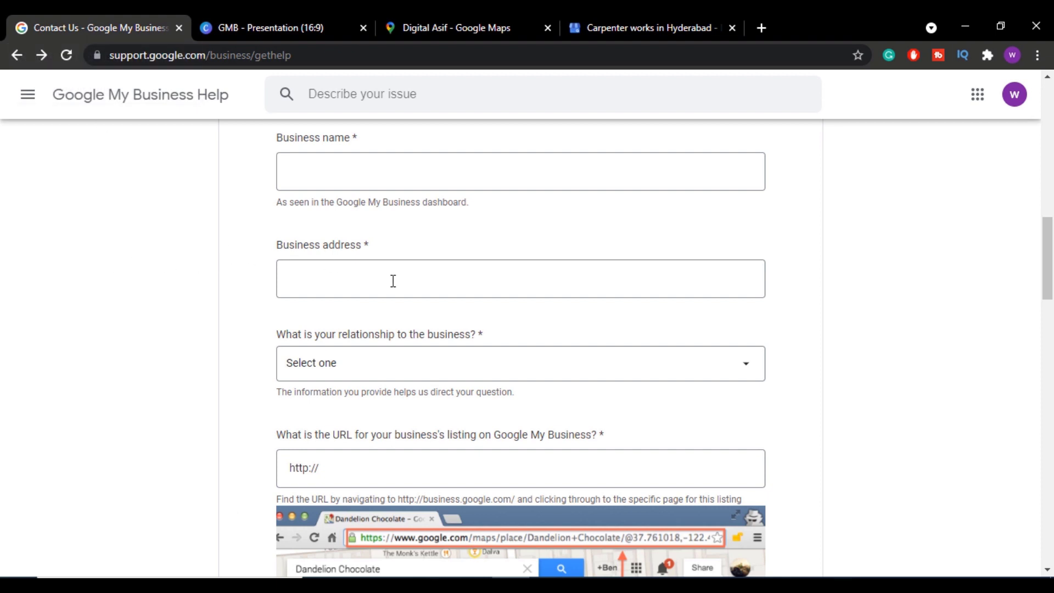
# Step: Set the relationship to the business to "I own this business"
pyautogui.scroll(-2, 263, 291)
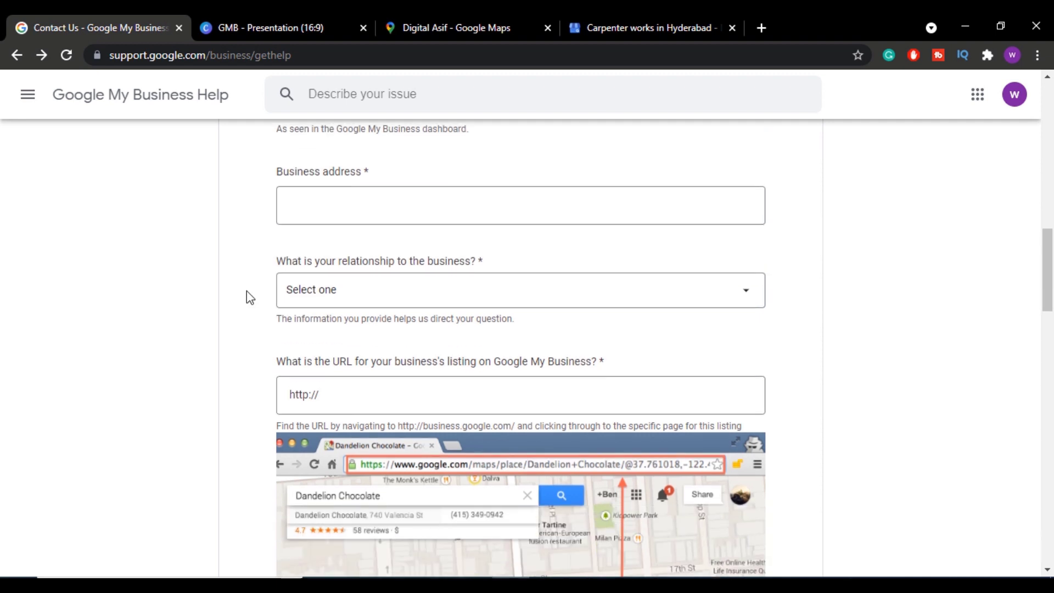
pyautogui.click(407, 291)
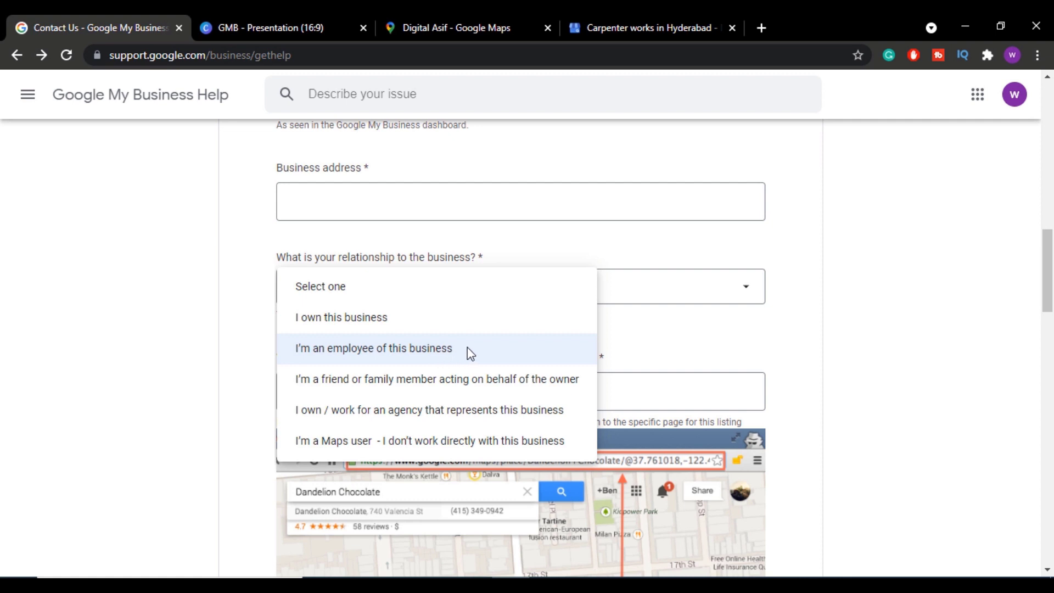
pyautogui.scroll(-2, 471, 353)
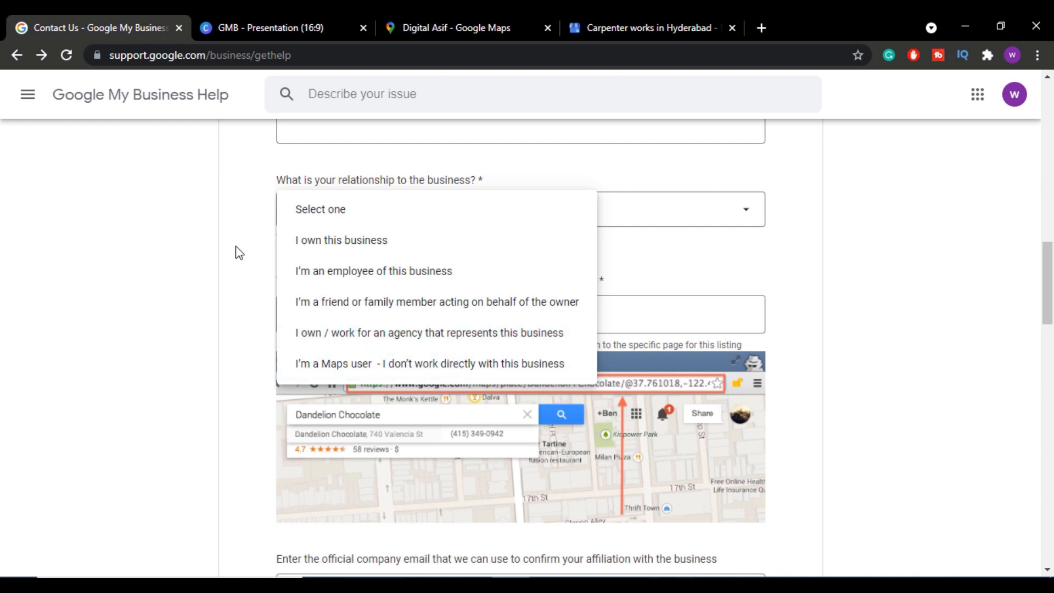
pyautogui.click(317, 239)
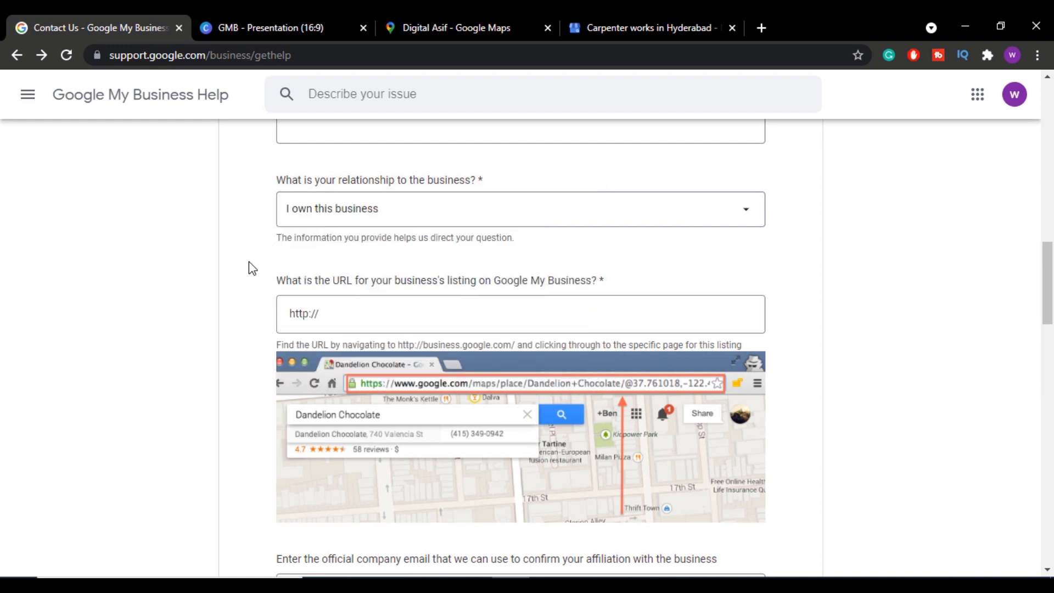
# Step: Check the listing URL field's example, then open the Digital Asif listing in Google Maps and select its page URL
pyautogui.scroll(-3, 247, 274)
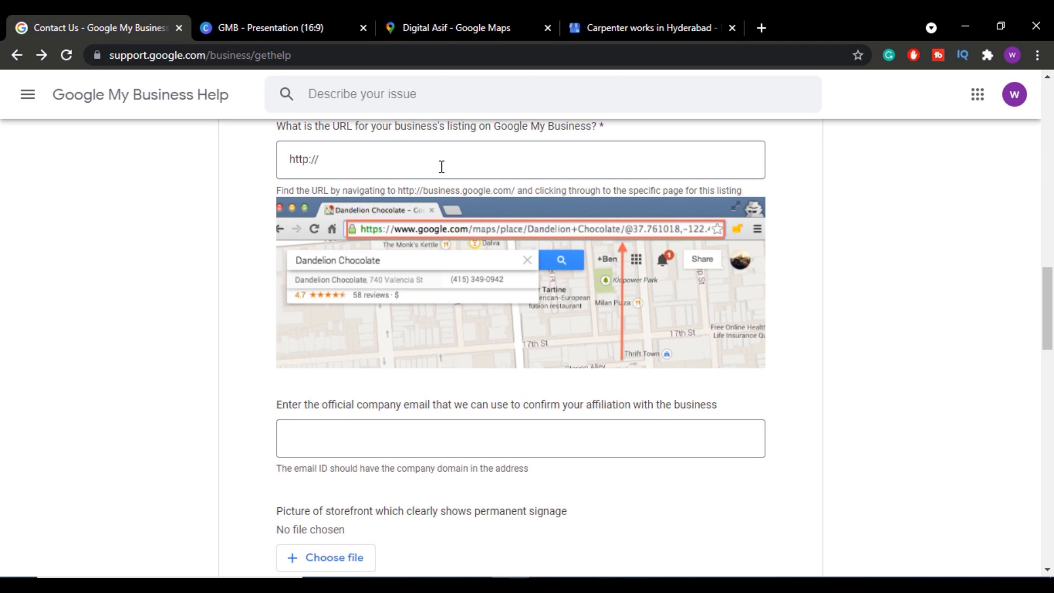
pyautogui.scroll(3, 441, 168)
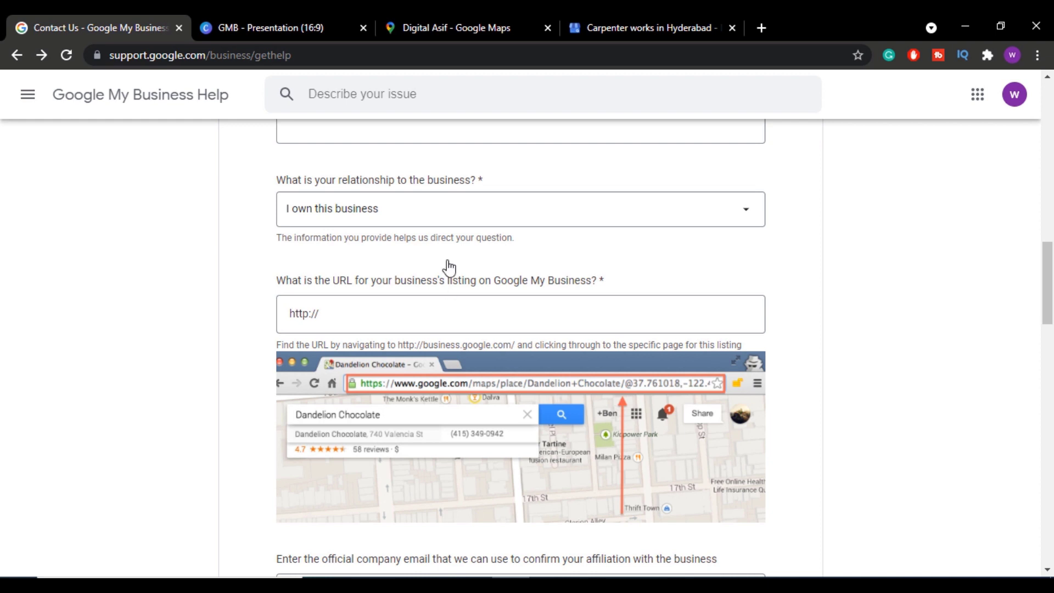
pyautogui.click(457, 16)
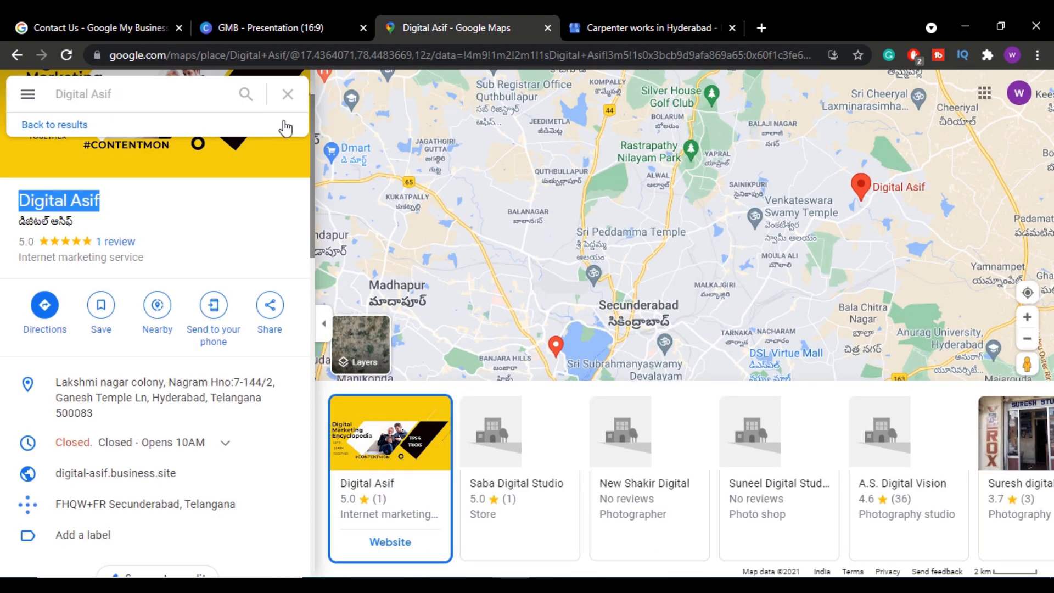
pyautogui.click(150, 97)
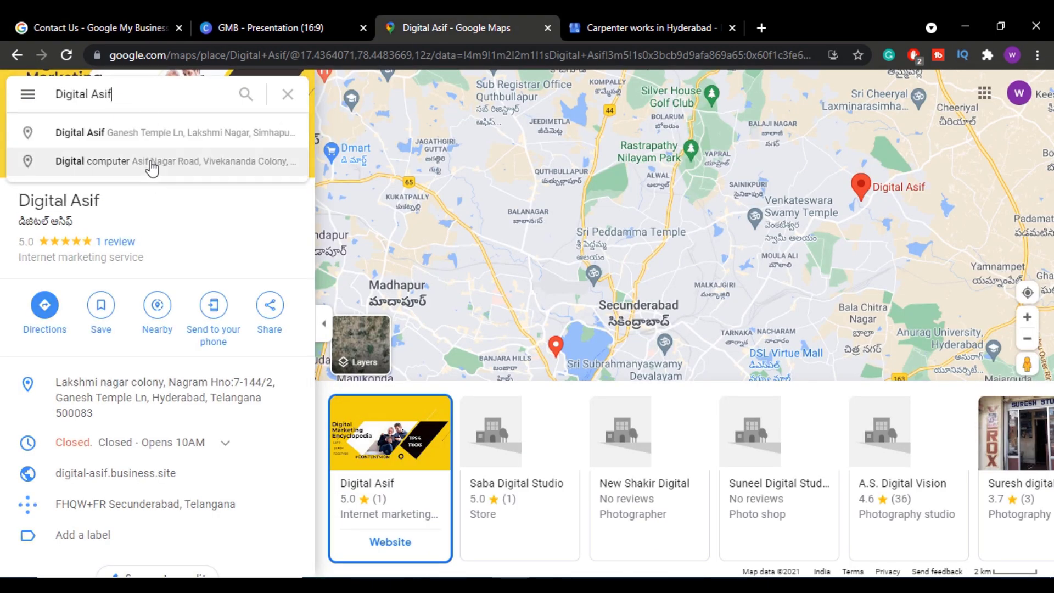
pyautogui.click(172, 141)
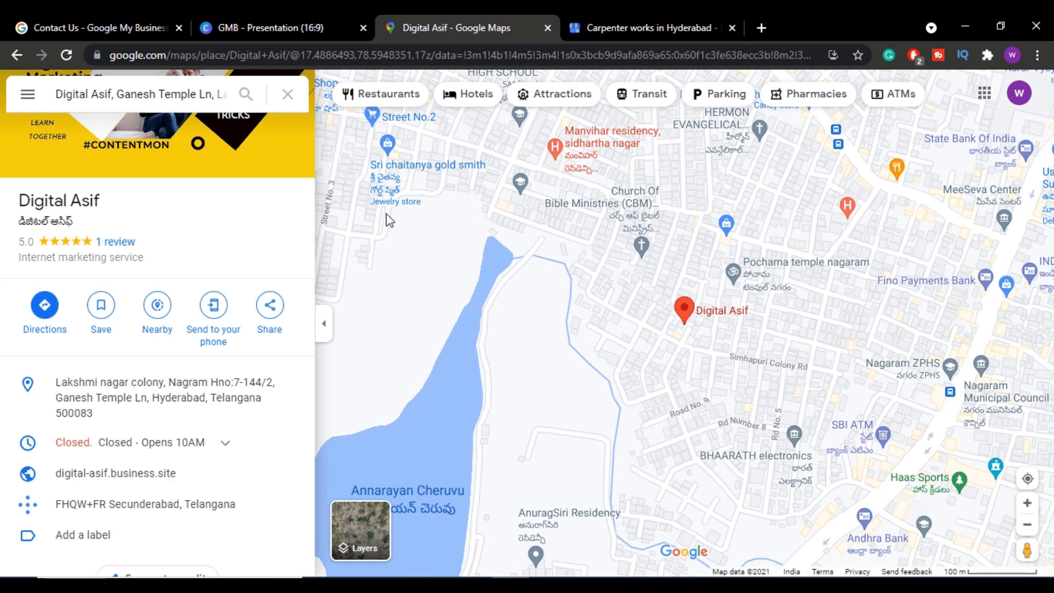
pyautogui.scroll(-2, 468, 229)
pyautogui.scroll(-3, 468, 229)
pyautogui.click(344, 57)
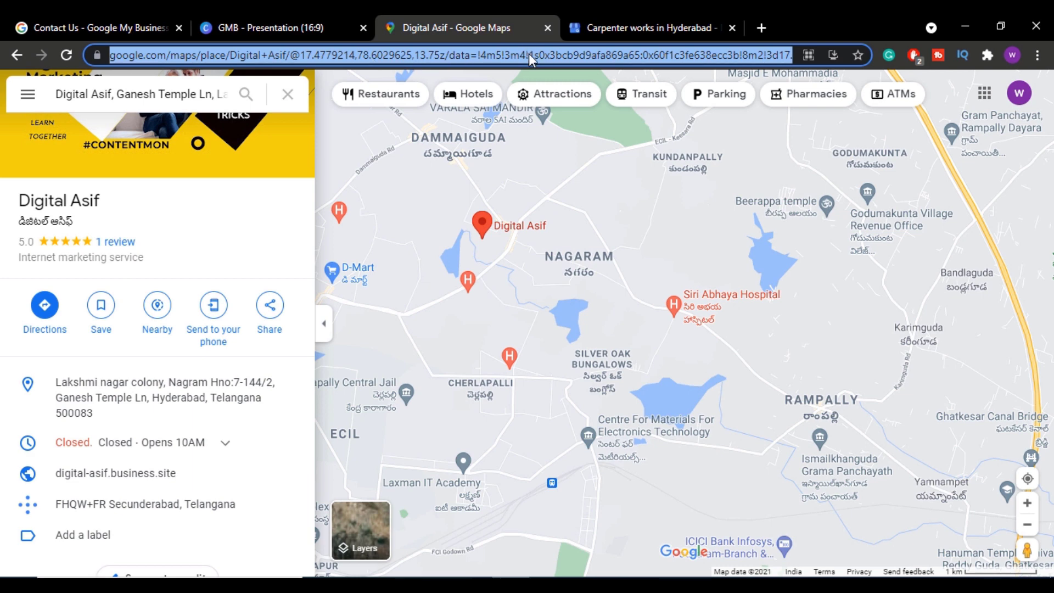
pyautogui.rightClick(386, 64)
pyautogui.click(117, 19)
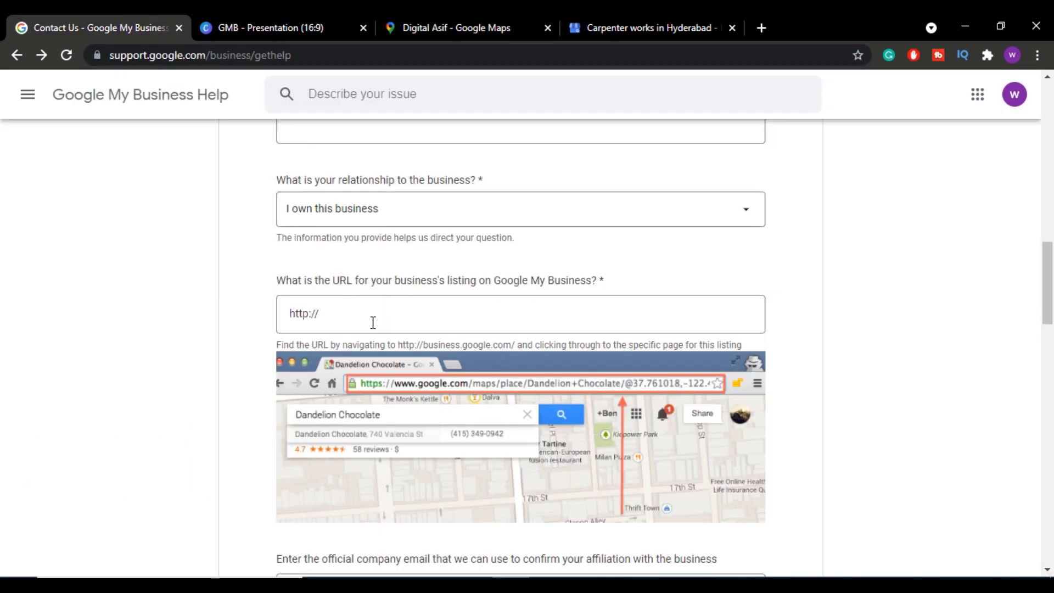
pyautogui.moveTo(363, 315); pyautogui.dragTo(216, 332)
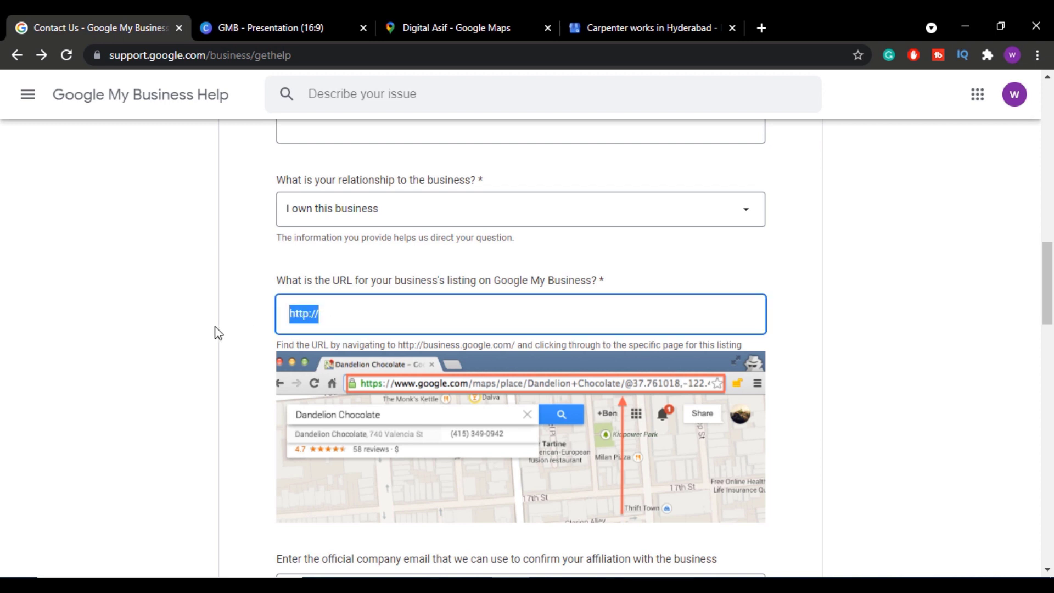
pyautogui.press('BackSpace')
# Step: Check the page URL of the Carpenter works in Hyderabad dashboard in Google My Business, then return to the contact form
pyautogui.click(611, 16)
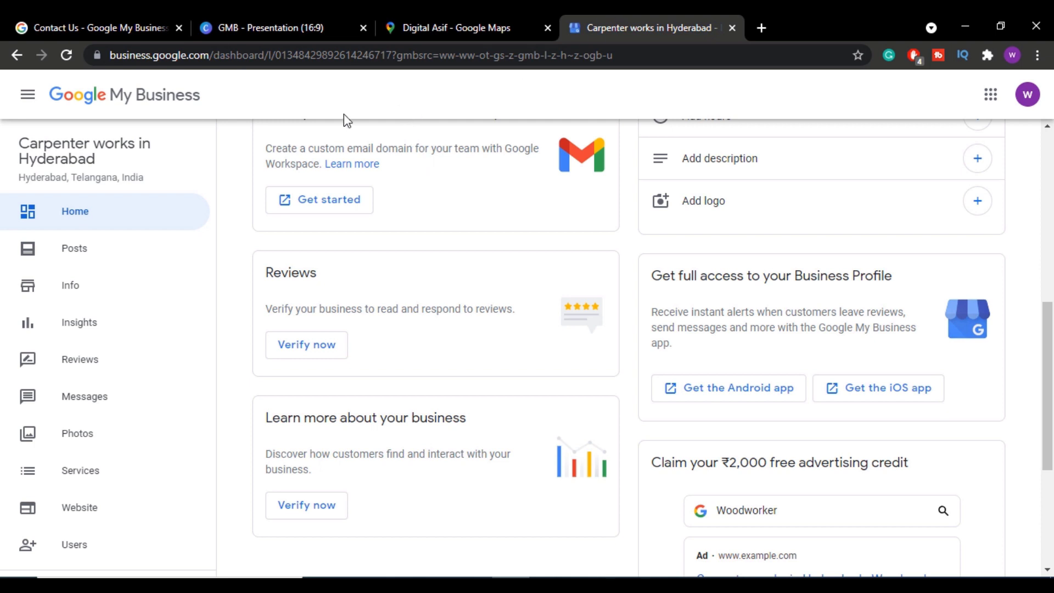
pyautogui.click(496, 57)
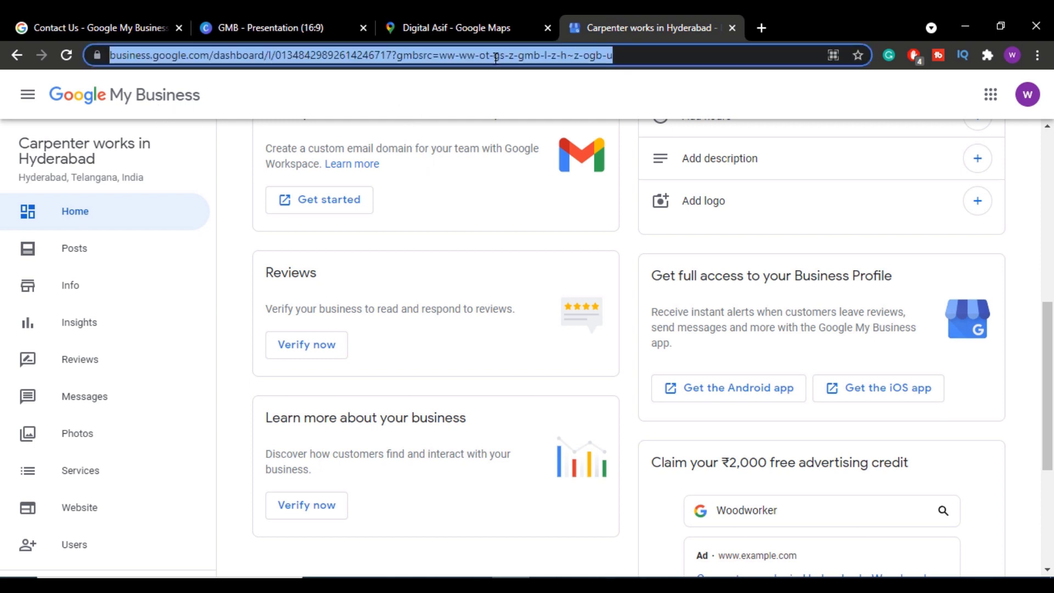
pyautogui.click(123, 25)
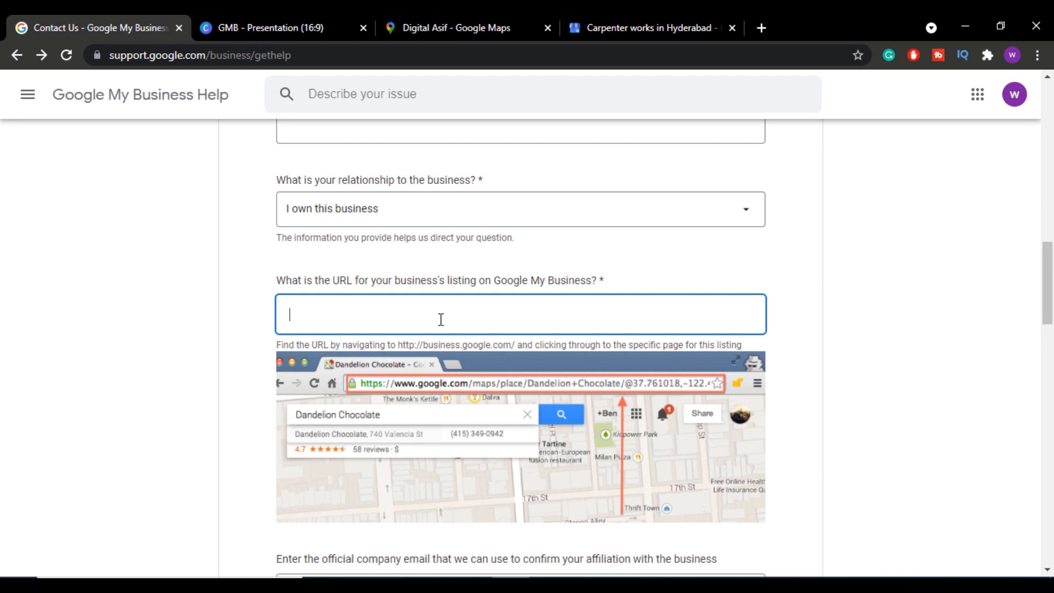
# Step: Examine the official company email field and the storefront picture upload fields of the contact form
pyautogui.scroll(-4, 441, 320)
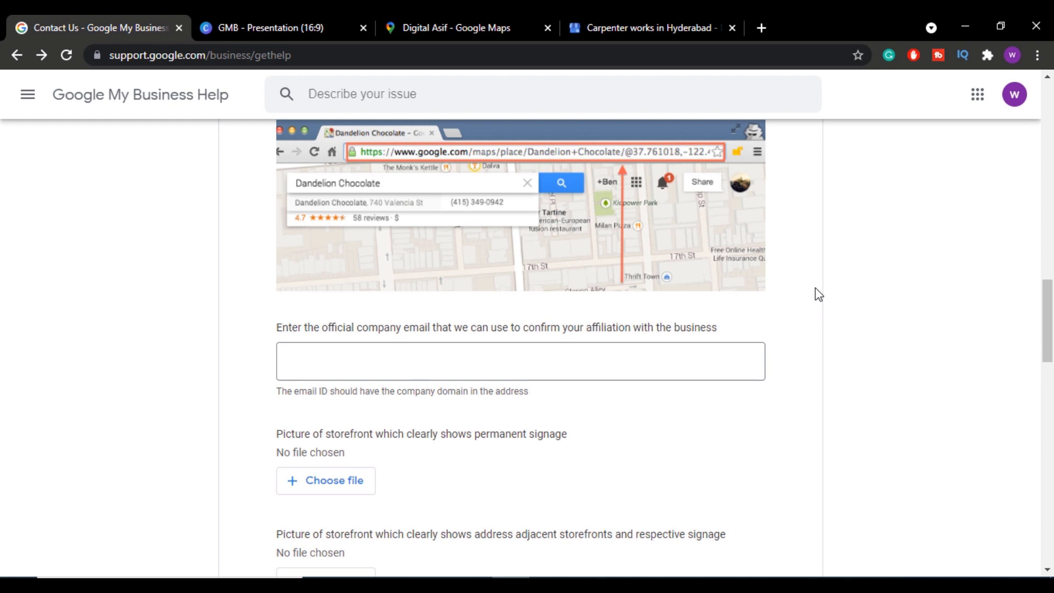
pyautogui.scroll(-3, 816, 289)
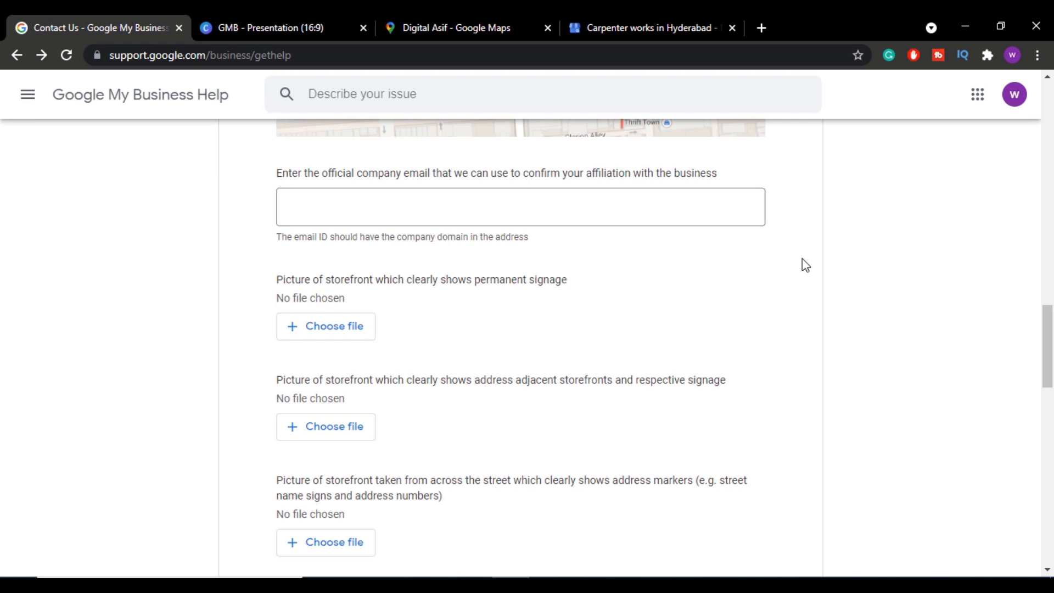
pyautogui.scroll(3, 805, 266)
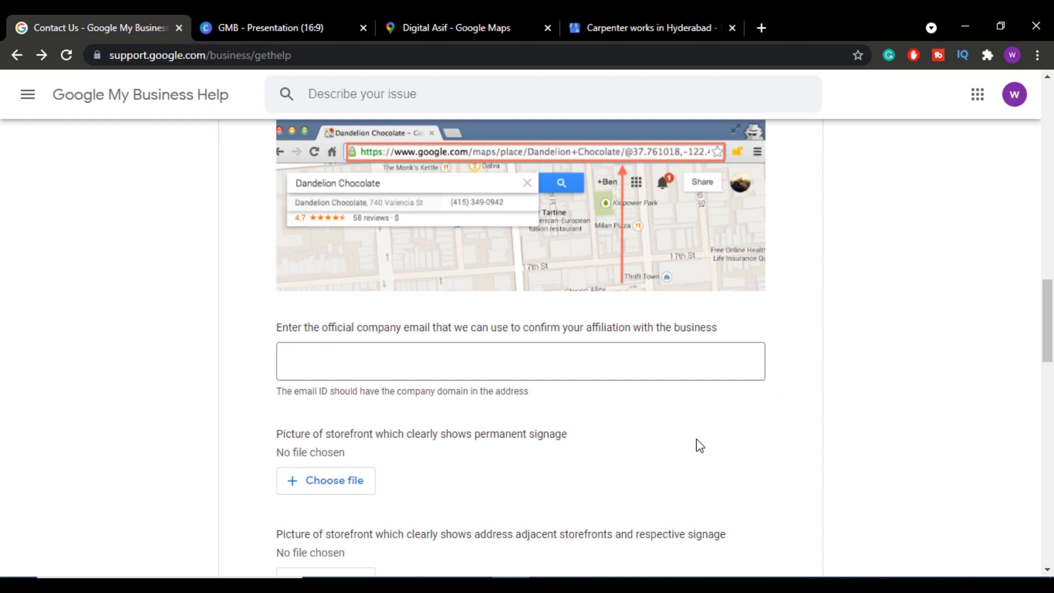
pyautogui.scroll(-4, 636, 443)
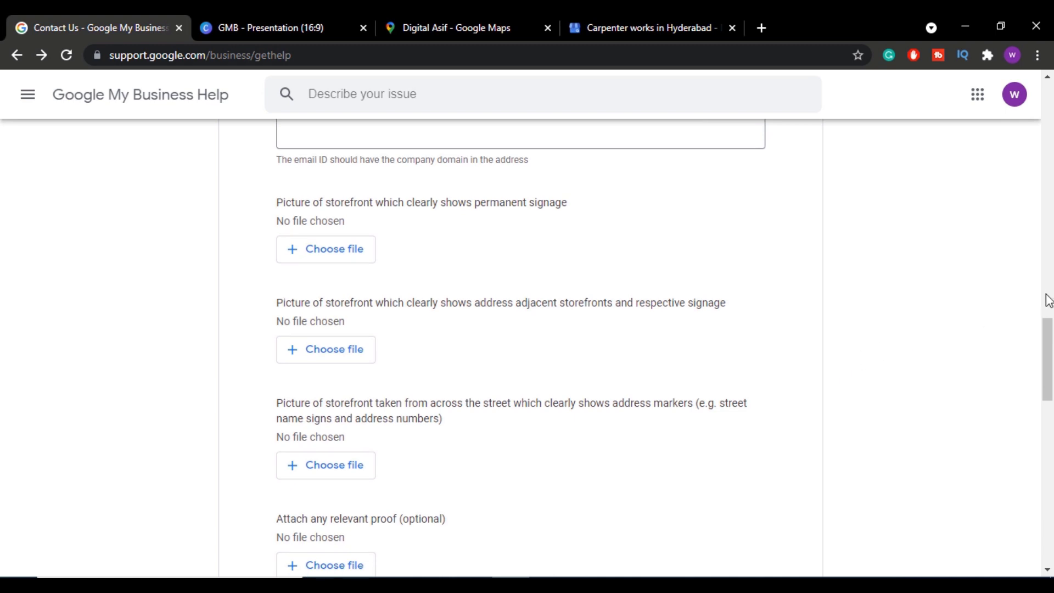
pyautogui.moveTo(1050, 349); pyautogui.dragTo(1049, 356)
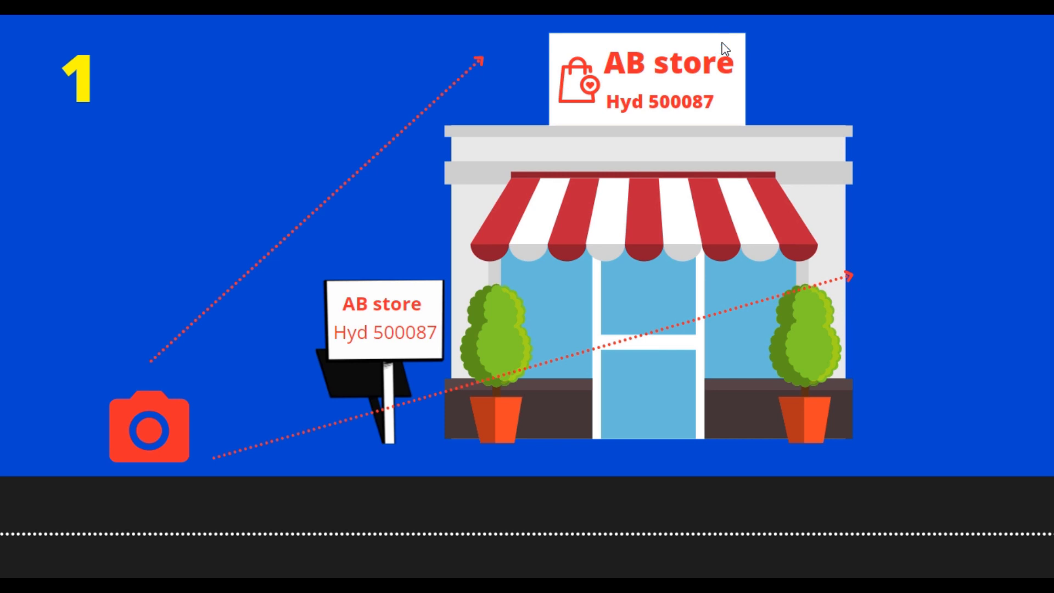
pyautogui.click(724, 59)
pyautogui.click(697, 176)
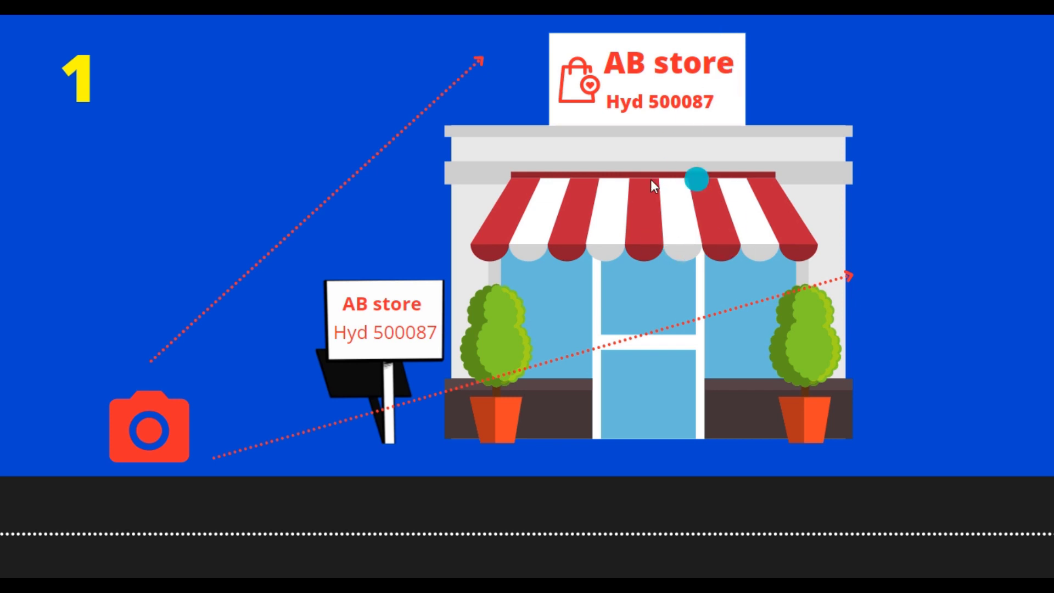
pyautogui.click(695, 262)
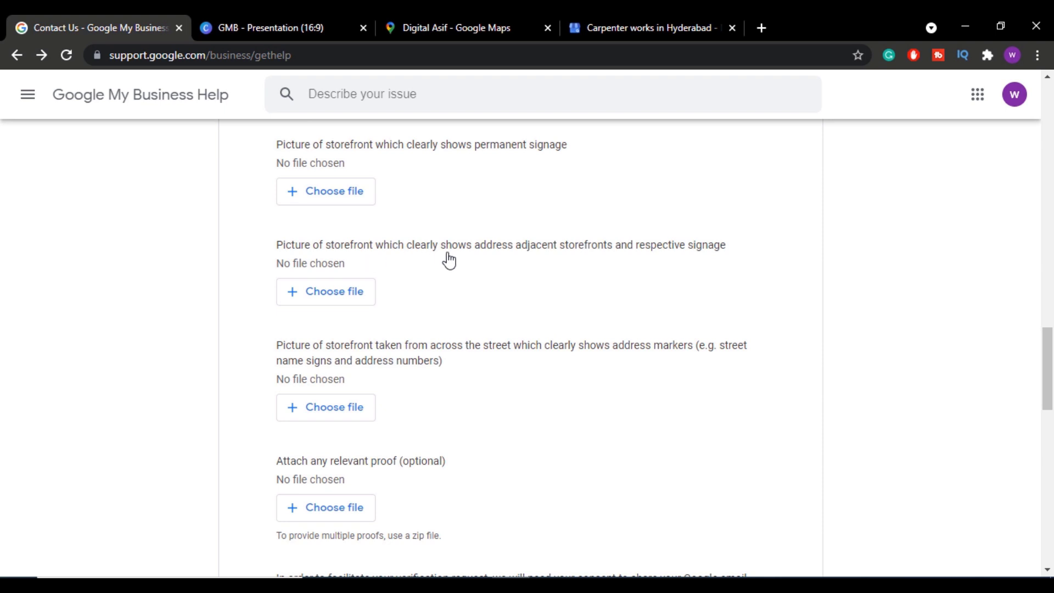
# Step: Read the picture requirements for adjacent storefronts with signage and for address markers seen from across the street
pyautogui.moveTo(478, 252); pyautogui.dragTo(728, 253)
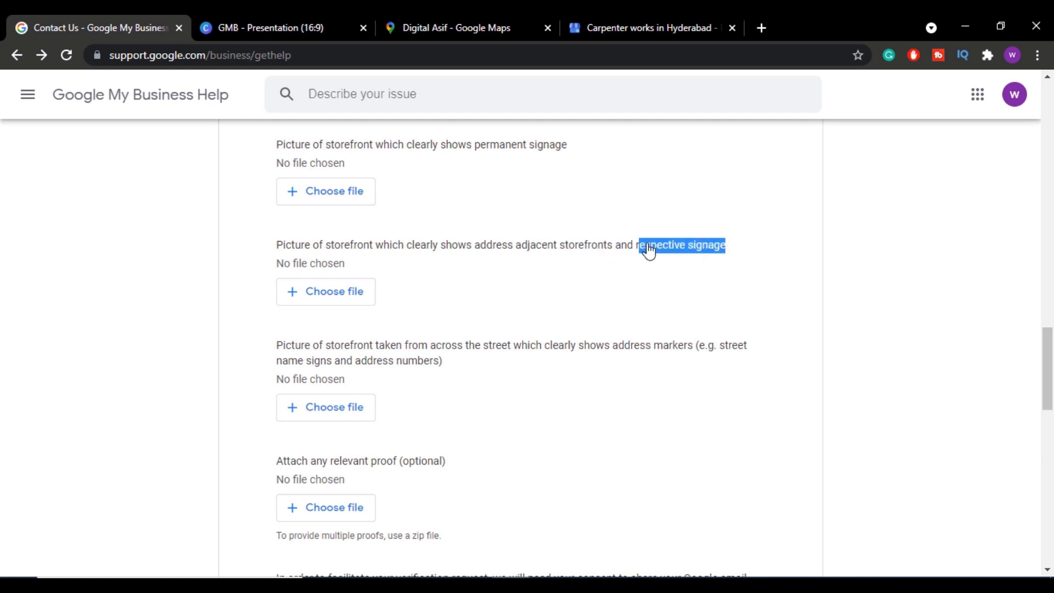
pyautogui.click(531, 251)
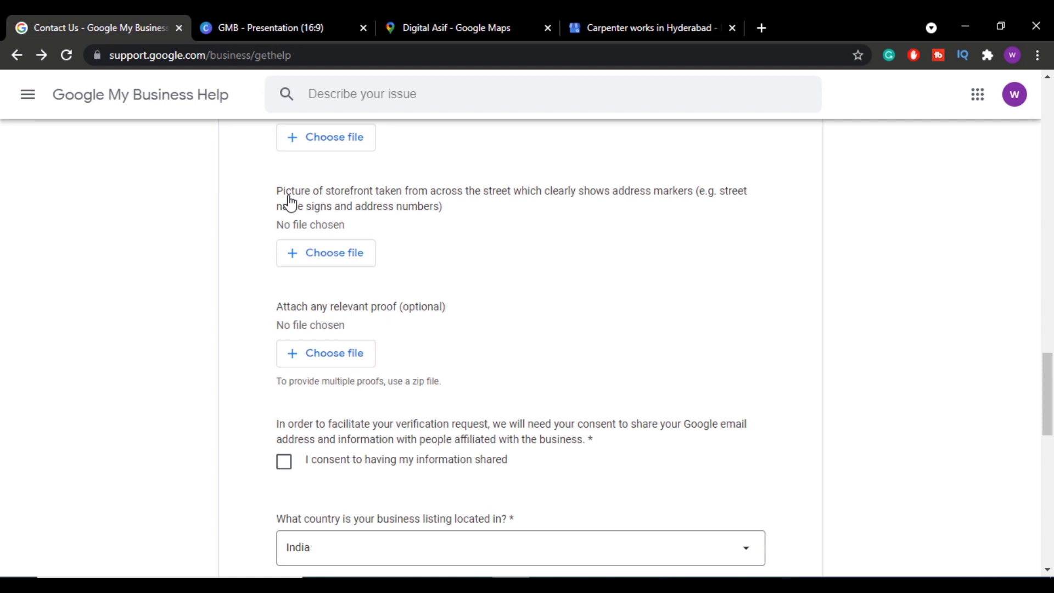
pyautogui.moveTo(376, 201); pyautogui.dragTo(694, 202)
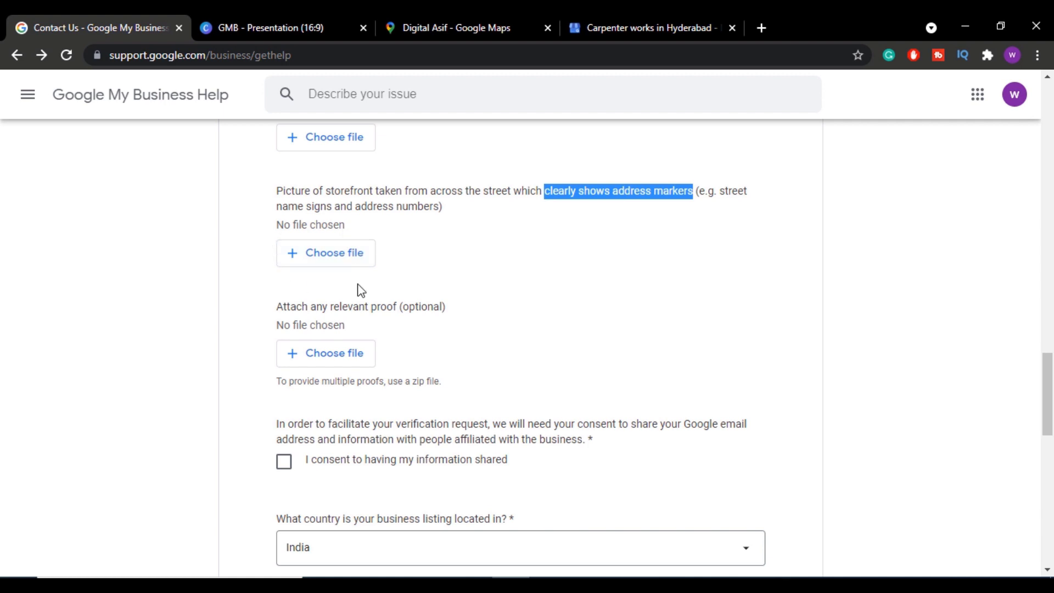
pyautogui.click(506, 249)
# Step: Consent to having the information shared and read the statement about people affiliated with the business
pyautogui.scroll(3, 506, 249)
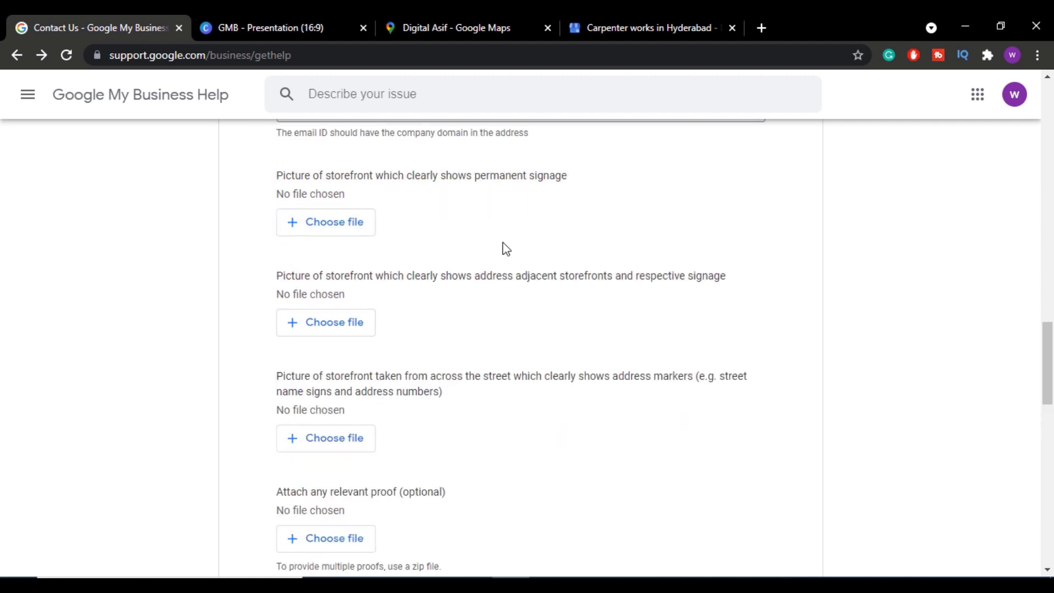
pyautogui.scroll(-7, 506, 249)
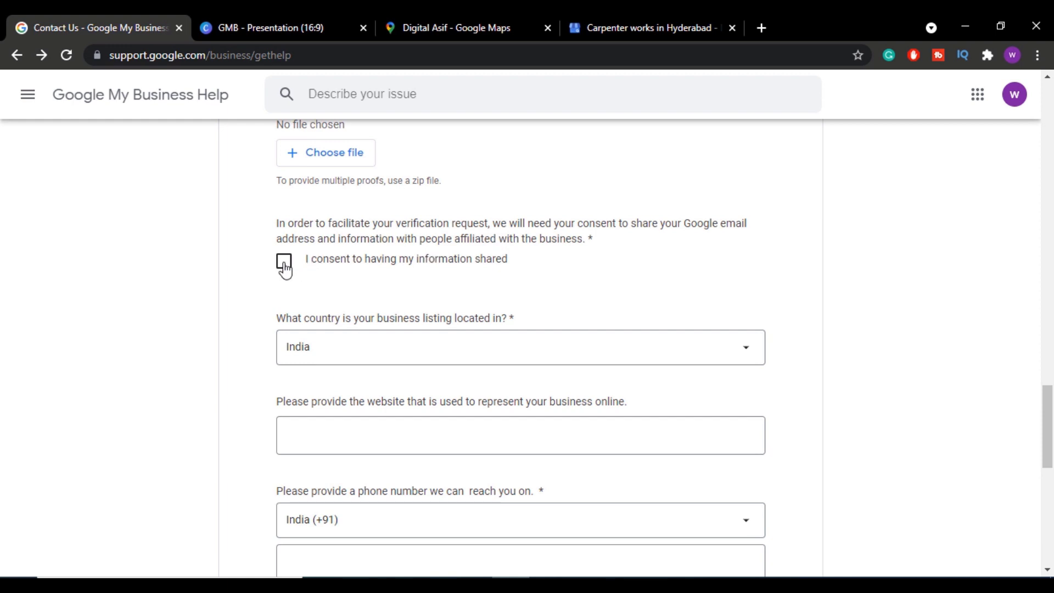
pyautogui.click(284, 267)
pyautogui.scroll(-4, 393, 286)
pyautogui.scroll(3, 396, 283)
pyautogui.scroll(2, 399, 284)
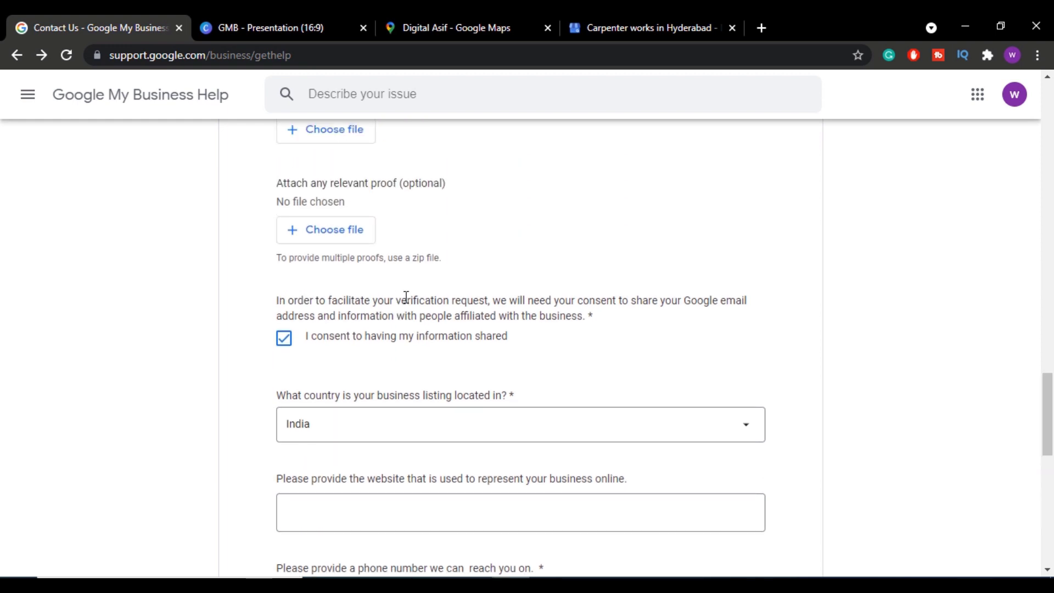
pyautogui.moveTo(397, 317); pyautogui.dragTo(594, 324)
pyautogui.scroll(-2, 545, 302)
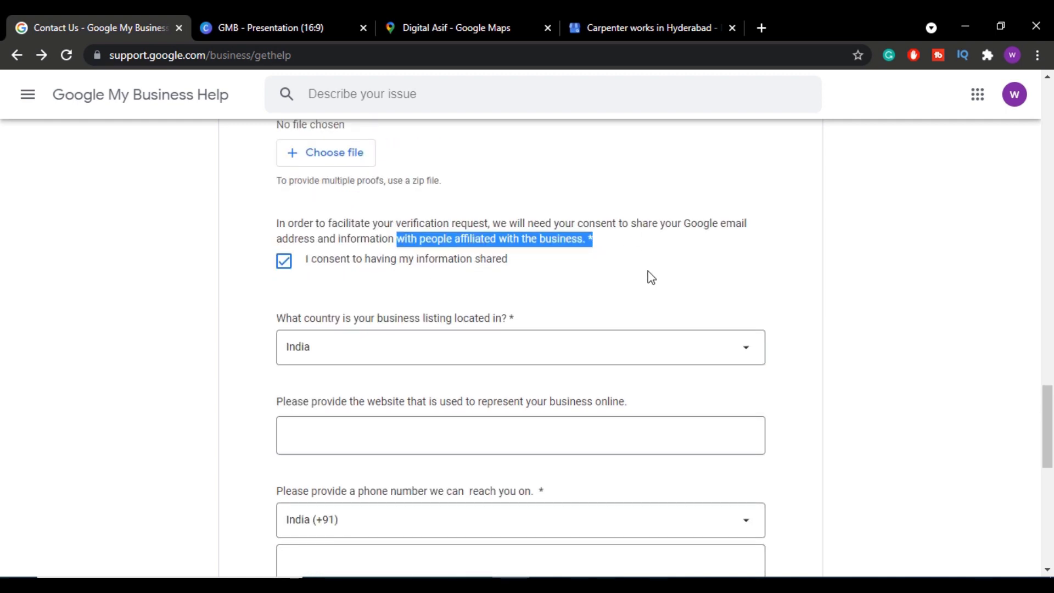
pyautogui.click(597, 252)
# Step: Examine the business country, website and contact phone number fields of the form
pyautogui.scroll(-1, 600, 249)
pyautogui.scroll(-2, 600, 250)
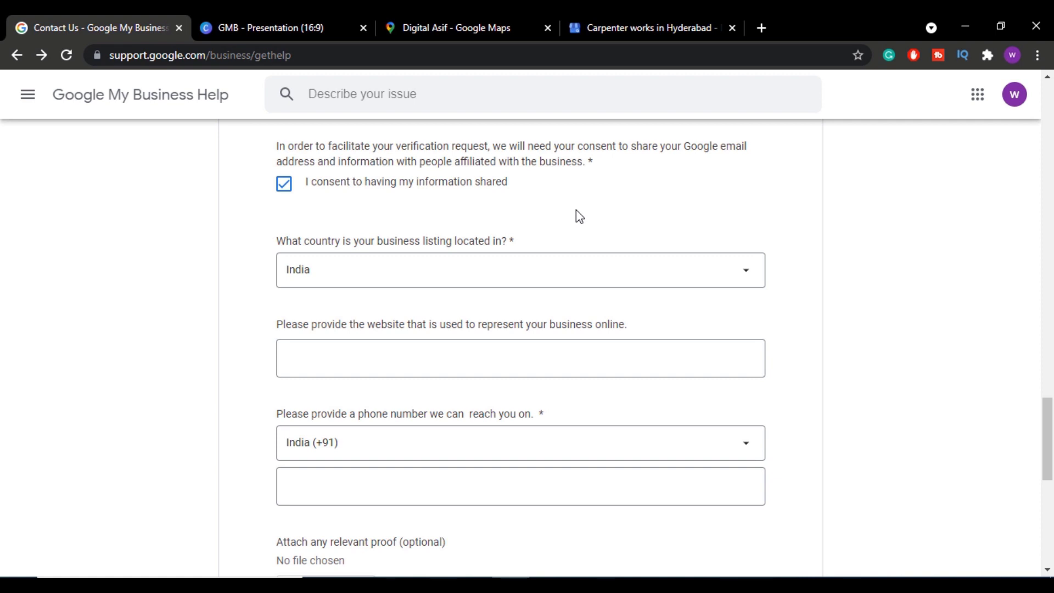
pyautogui.scroll(-3, 576, 213)
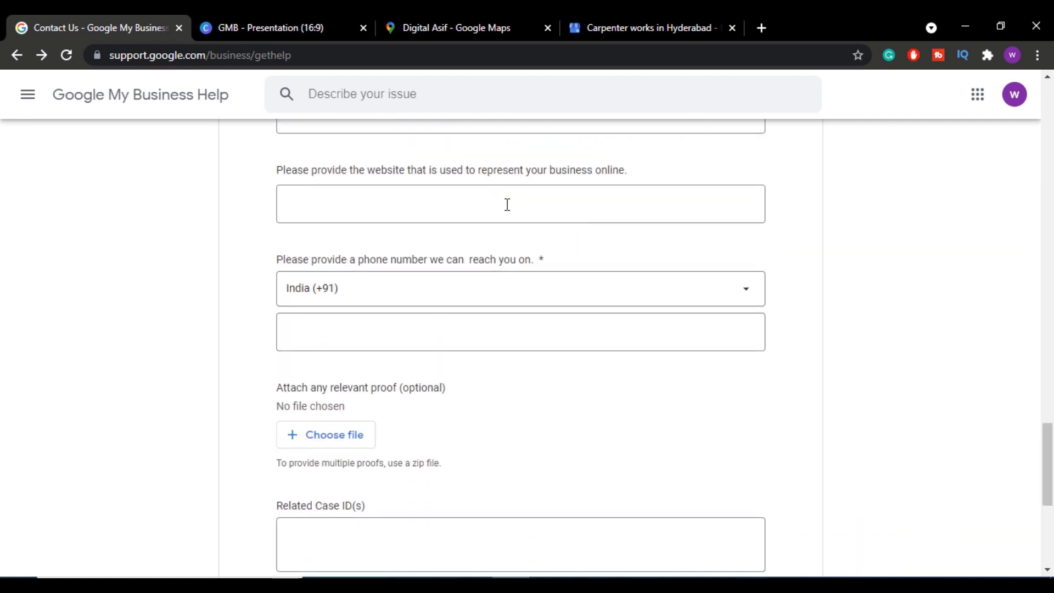
pyautogui.click(455, 205)
pyautogui.click(233, 223)
pyautogui.scroll(-3, 232, 228)
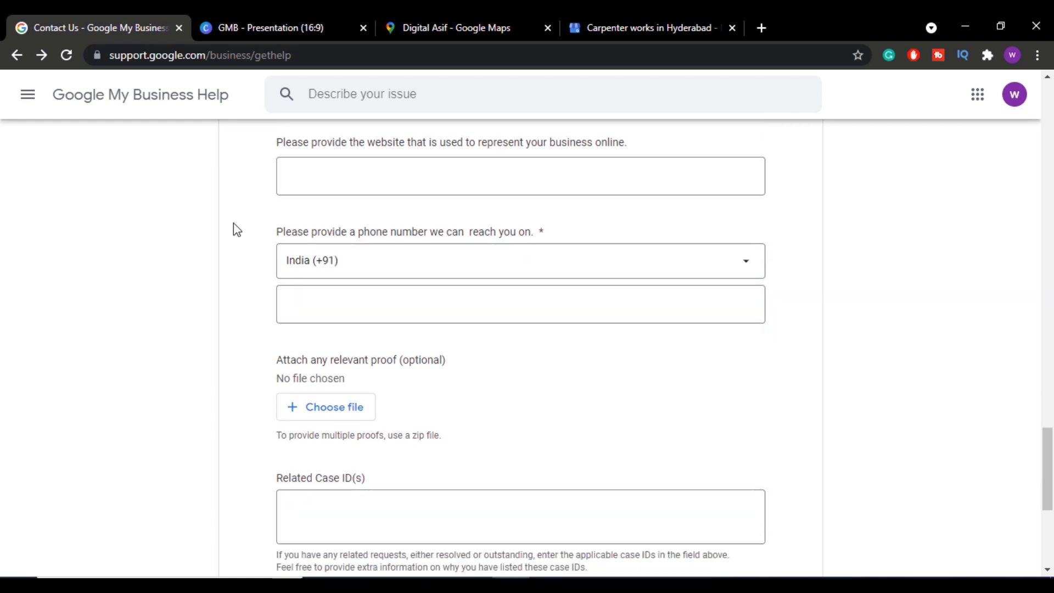
pyautogui.scroll(2, 386, 158)
pyautogui.scroll(1, 371, 176)
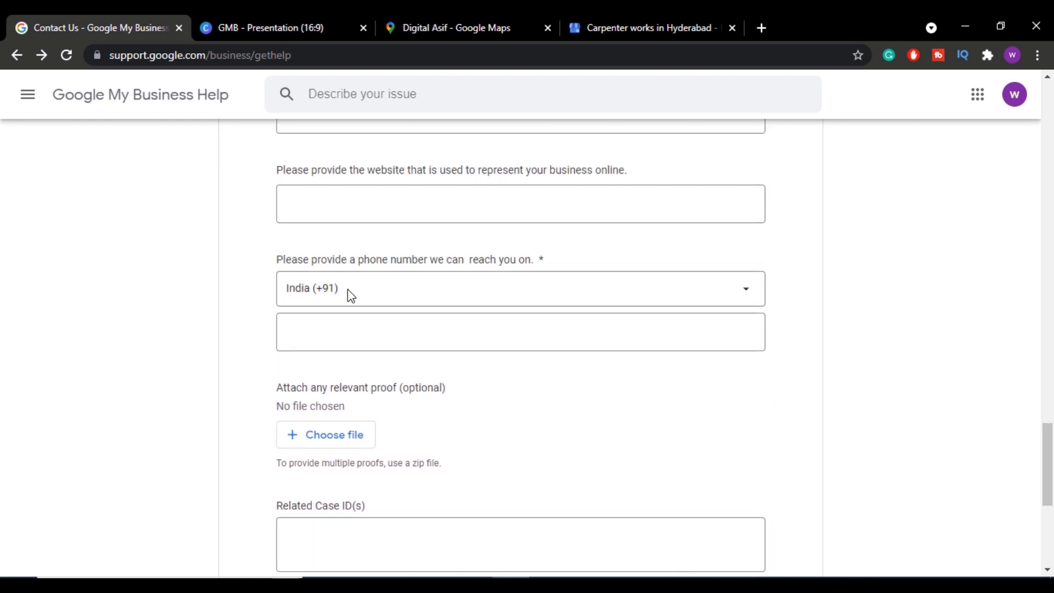
pyautogui.click(322, 337)
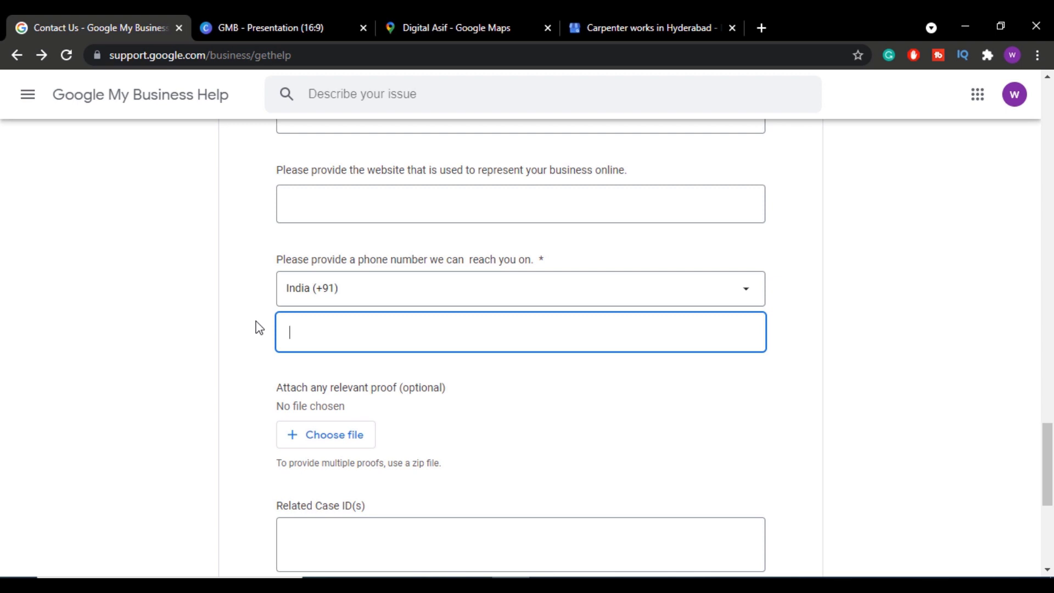
# Step: Examine the optional proof attachment, the related case IDs field and the submission section at the end of the form
pyautogui.scroll(-1, 259, 328)
pyautogui.moveTo(460, 315); pyautogui.dragTo(395, 315)
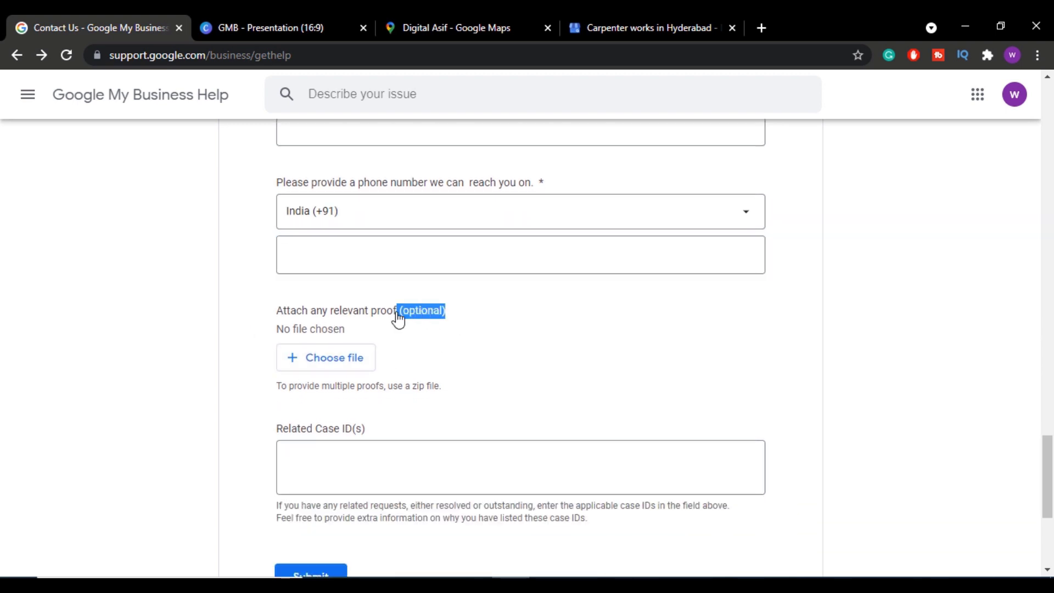
pyautogui.scroll(-1, 412, 357)
pyautogui.click(424, 395)
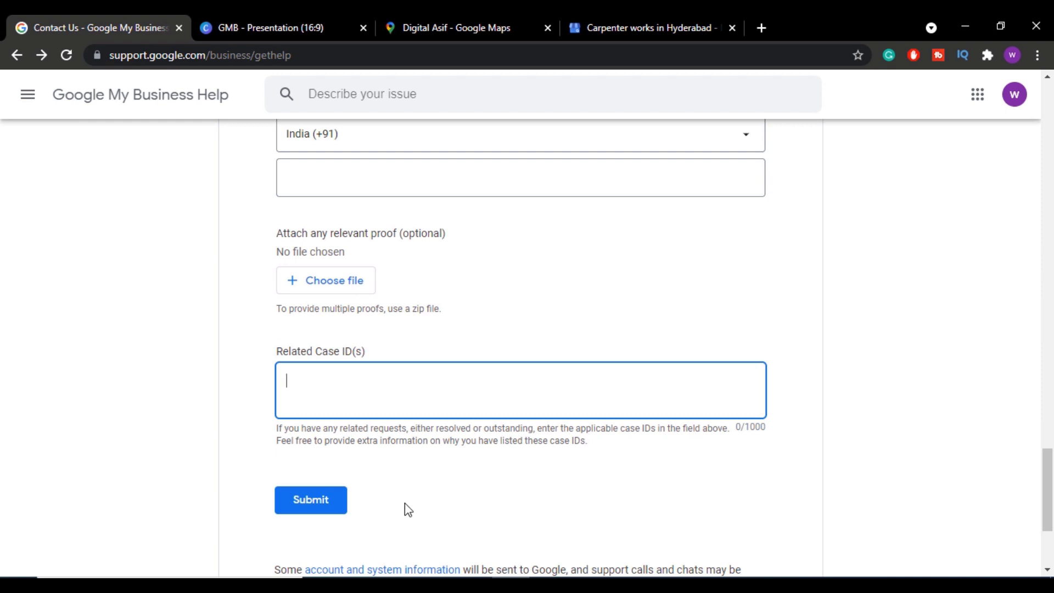
pyautogui.scroll(-3, 400, 305)
pyautogui.click(400, 305)
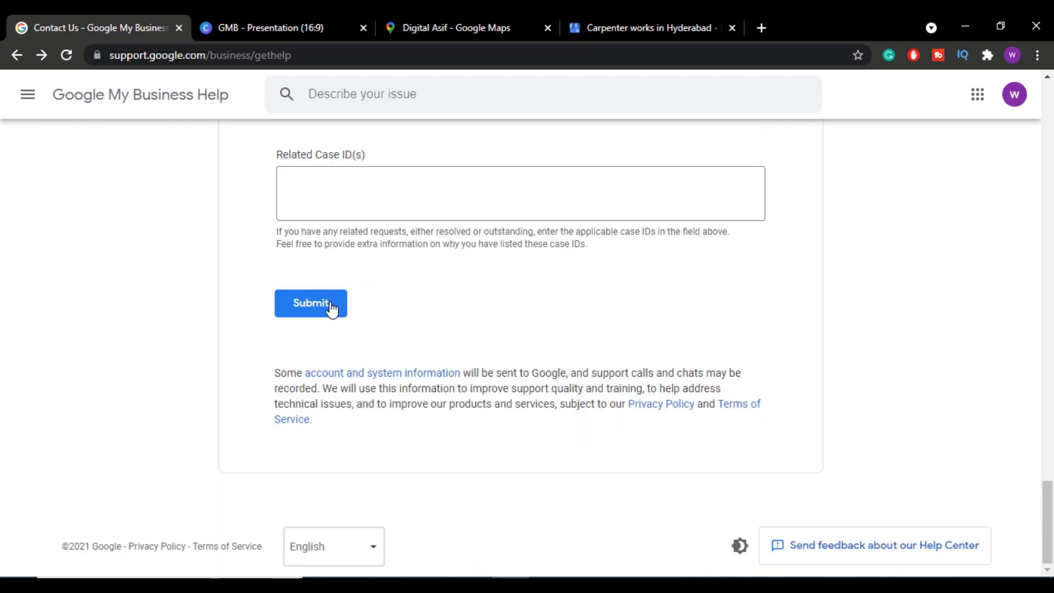